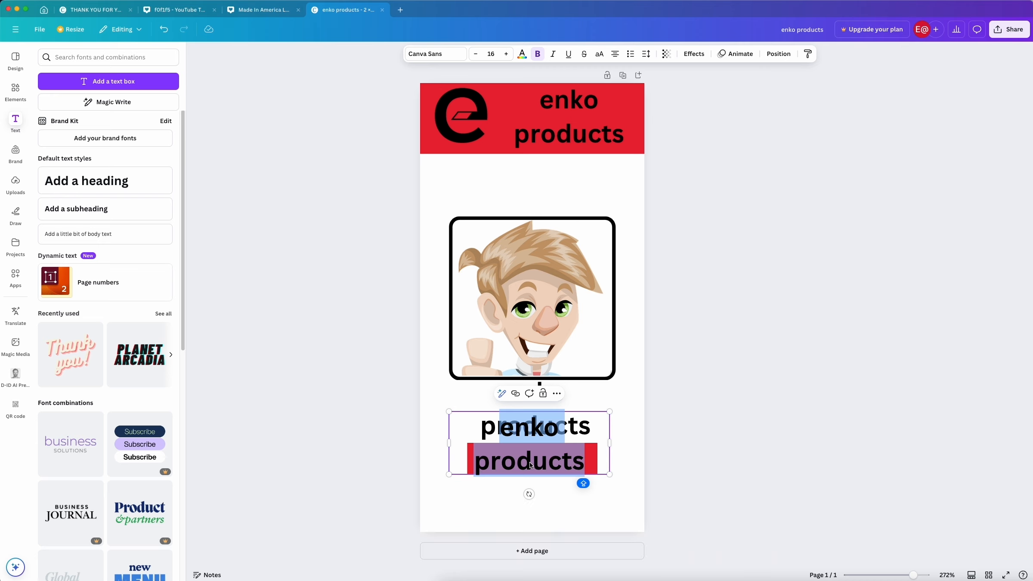
# Step: Label the red bar VISITOR and centre the text on the bar
pyautogui.write('VISITOR')
pyautogui.click(313, 320)
pyautogui.click(524, 457)
pyautogui.click(778, 54)
pyautogui.click(74, 78)
# Step: Make the header text and the VISITOR label white
pyautogui.click(138, 184)
pyautogui.keyDown('shift'); pyautogui.click(568, 124); pyautogui.keyUp('shift')
pyautogui.click(521, 54)
pyautogui.click(120, 130)
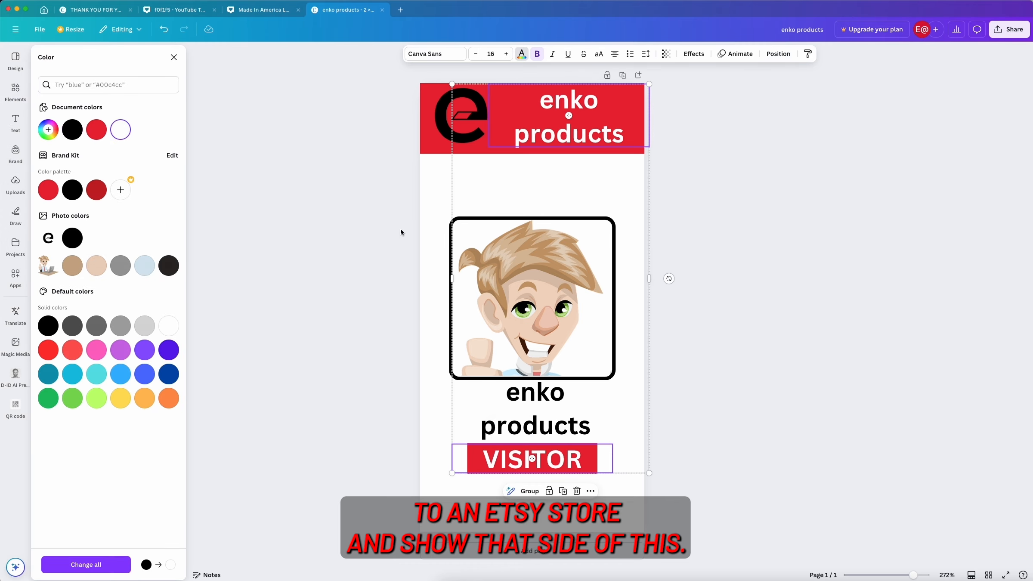
pyautogui.doubleClick(556, 430)
pyautogui.write('BOB MOORE')
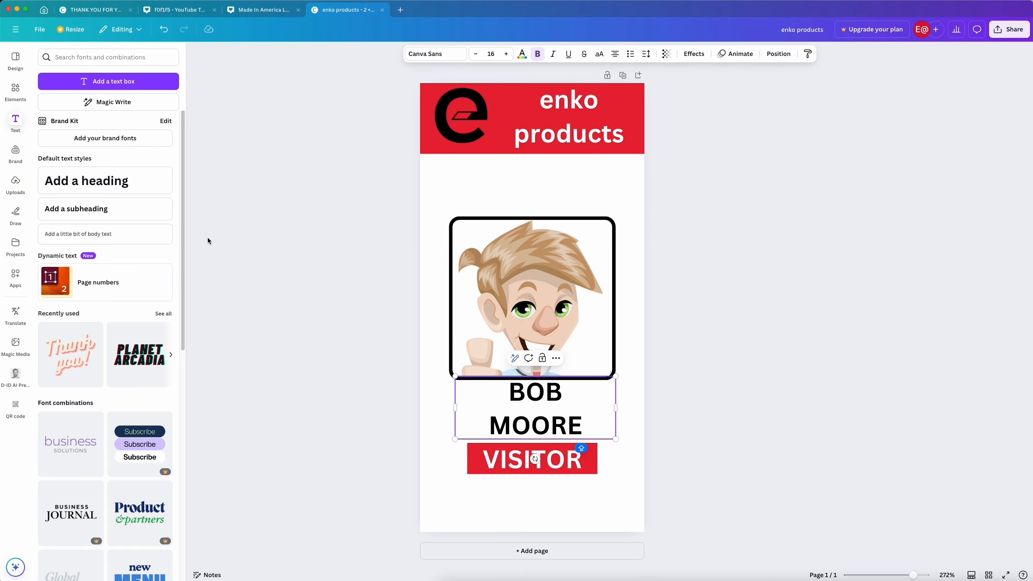
pyautogui.click(207, 241)
pyautogui.moveTo(554, 398); pyautogui.dragTo(551, 402)
# Step: Move the portrait and name up, enlarge the name and tighten its line spacing
pyautogui.moveTo(560, 294); pyautogui.dragTo(558, 263)
pyautogui.moveTo(516, 422); pyautogui.dragTo(517, 401)
pyautogui.click(506, 54)
pyautogui.click(505, 52)
pyautogui.click(646, 53)
pyautogui.moveTo(646, 115); pyautogui.dragTo(620, 115)
pyautogui.click(633, 464)
# Step: Copy the name text below the VISITOR bar as a smaller '2024-2027' line
pyautogui.moveTo(529, 416); pyautogui.dragTo(524, 515)
pyautogui.doubleClick(524, 518)
pyautogui.write('2036')
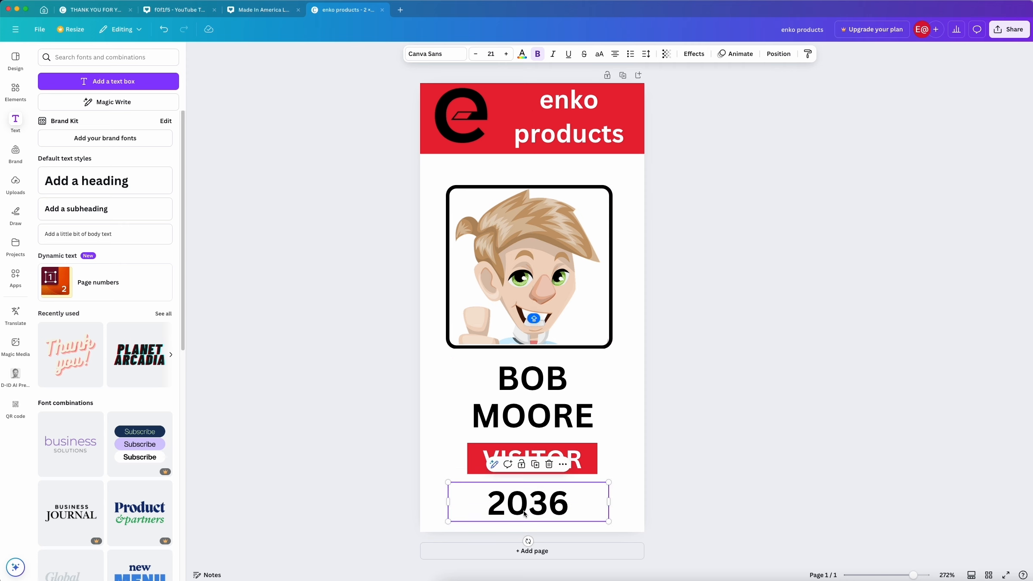
pyautogui.doubleClick(526, 513)
pyautogui.write('2024-2027')
pyautogui.press('super+a')
pyautogui.click(475, 54)
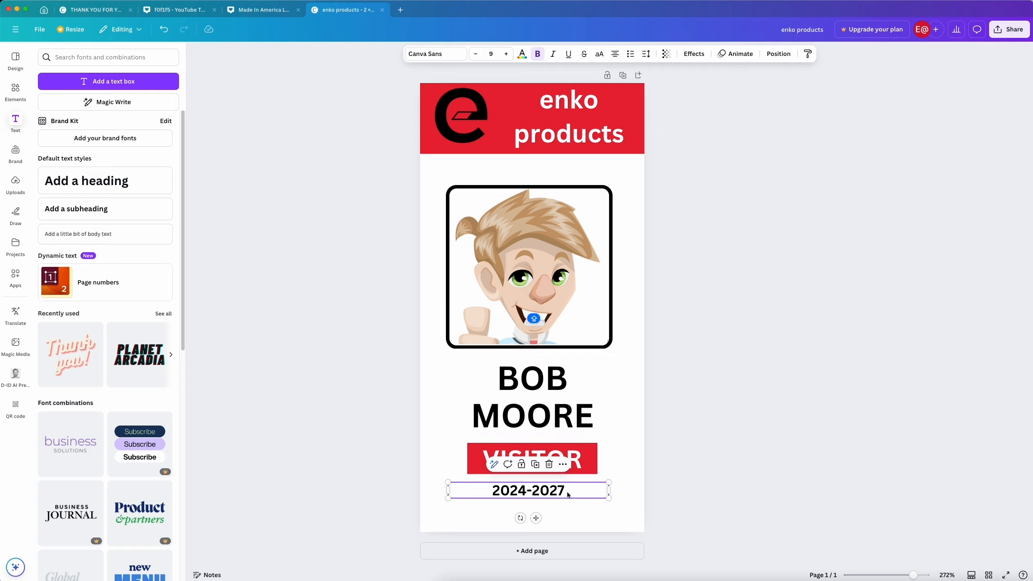
# Step: Enlarge the portrait group on the badge
pyautogui.moveTo(610, 452); pyautogui.dragTo(575, 490)
pyautogui.moveTo(557, 164); pyautogui.dragTo(536, 223)
pyautogui.moveTo(446, 185); pyautogui.dragTo(437, 176)
pyautogui.moveTo(613, 348); pyautogui.dragTo(622, 359)
# Step: Group VISITOR with its red bar and space name, title and date evenly vertically
pyautogui.click(622, 383)
pyautogui.moveTo(618, 386); pyautogui.dragTo(576, 464)
pyautogui.moveTo(533, 489); pyautogui.dragTo(533, 503)
pyautogui.moveTo(622, 400); pyautogui.dragTo(578, 463)
pyautogui.click(797, 53)
pyautogui.click(65, 248)
pyautogui.press('super+z')
pyautogui.click(511, 425)
pyautogui.moveTo(266, 360); pyautogui.dragTo(635, 523)
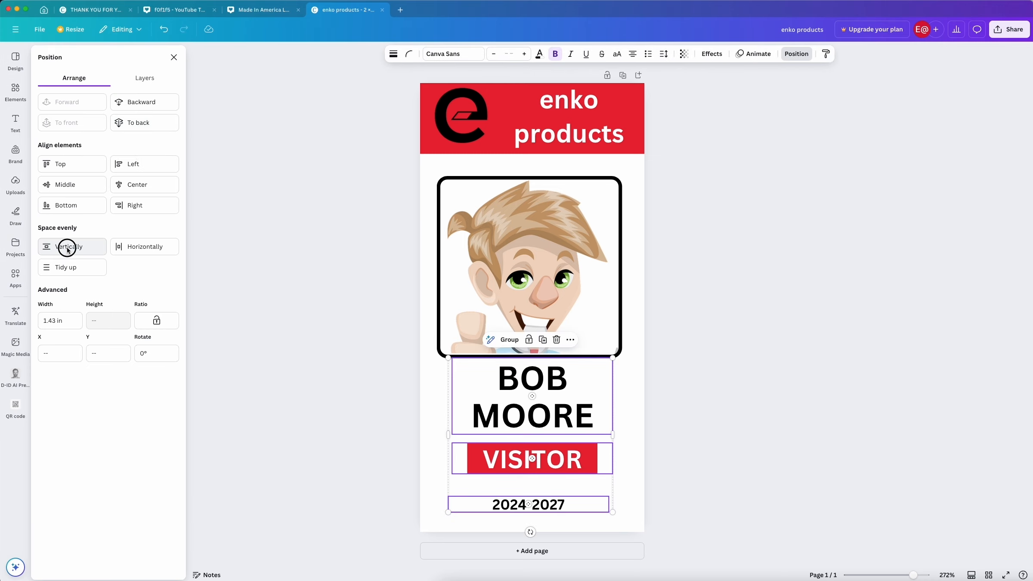
pyautogui.click(67, 248)
pyautogui.click(571, 567)
# Step: Change the VISITOR label to MANAGER in capitals
pyautogui.doubleClick(517, 468)
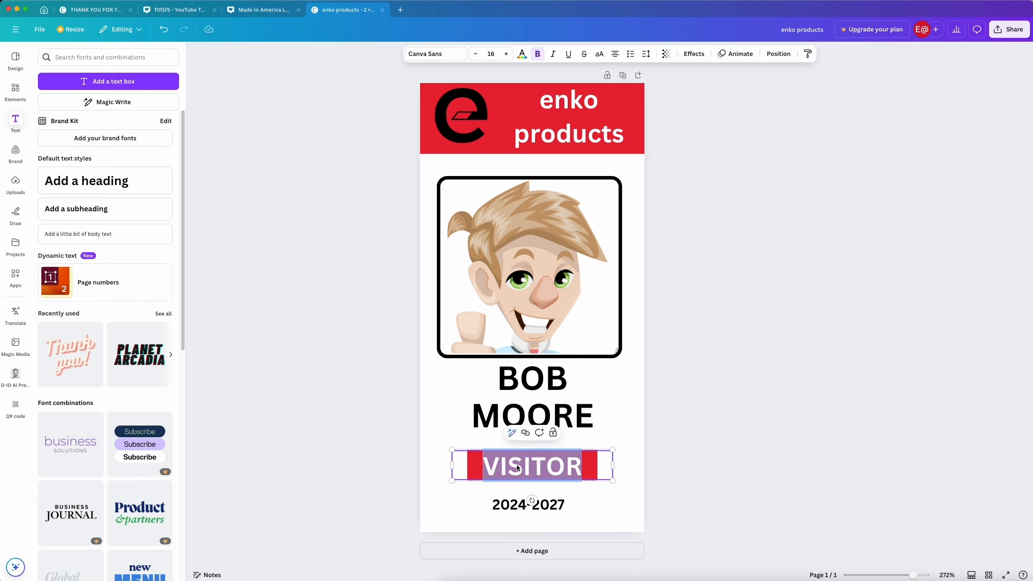
pyautogui.press('super+Tab')
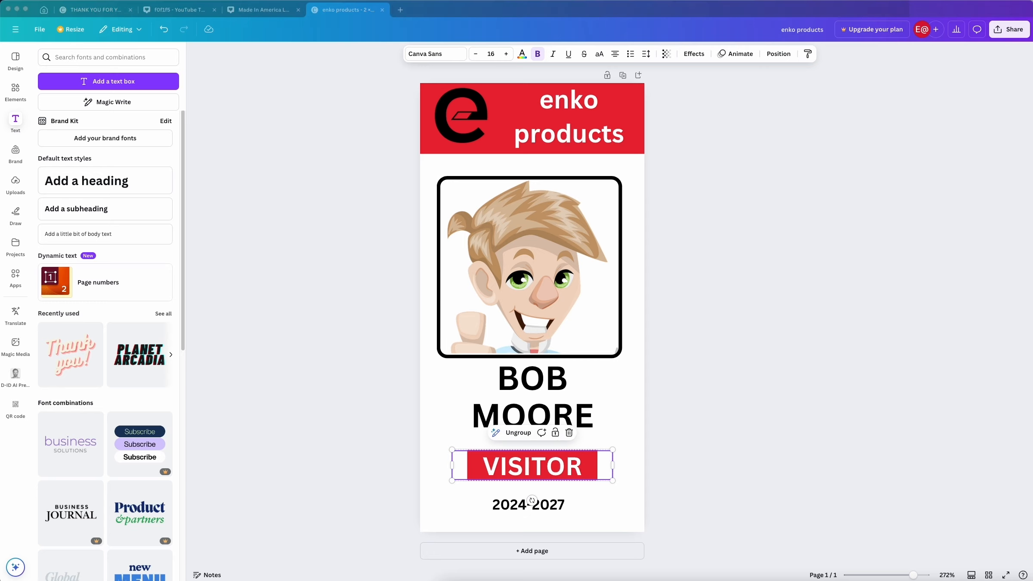
pyautogui.doubleClick(505, 466)
pyautogui.write('manager')
pyautogui.doubleClick(534, 467)
pyautogui.press('capslock')
pyautogui.write('MAA')
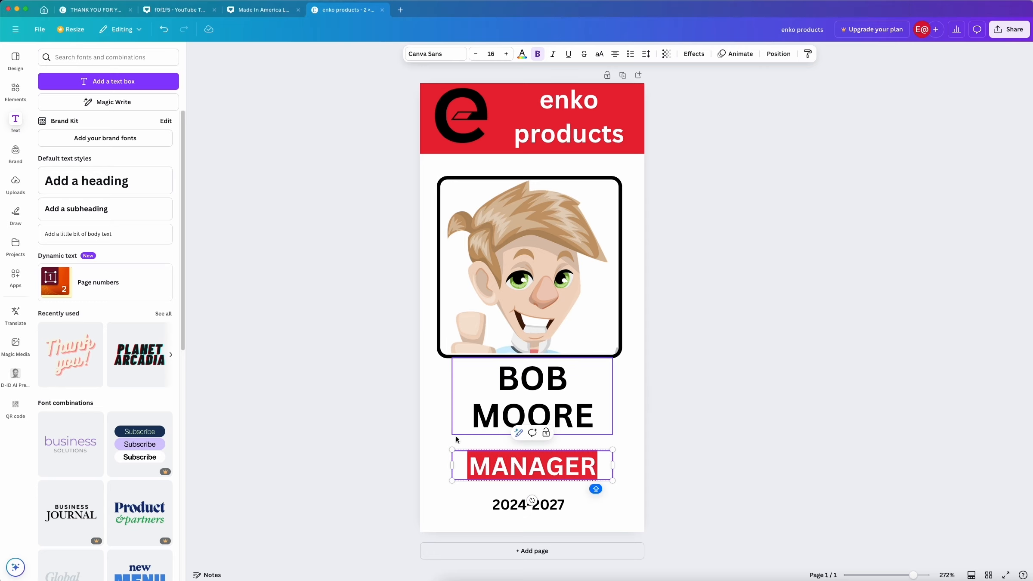
# Step: Ungroup MANAGER from its red bar and stretch the bar wider to fit
pyautogui.click(778, 54)
pyautogui.click(144, 78)
pyautogui.click(171, 124)
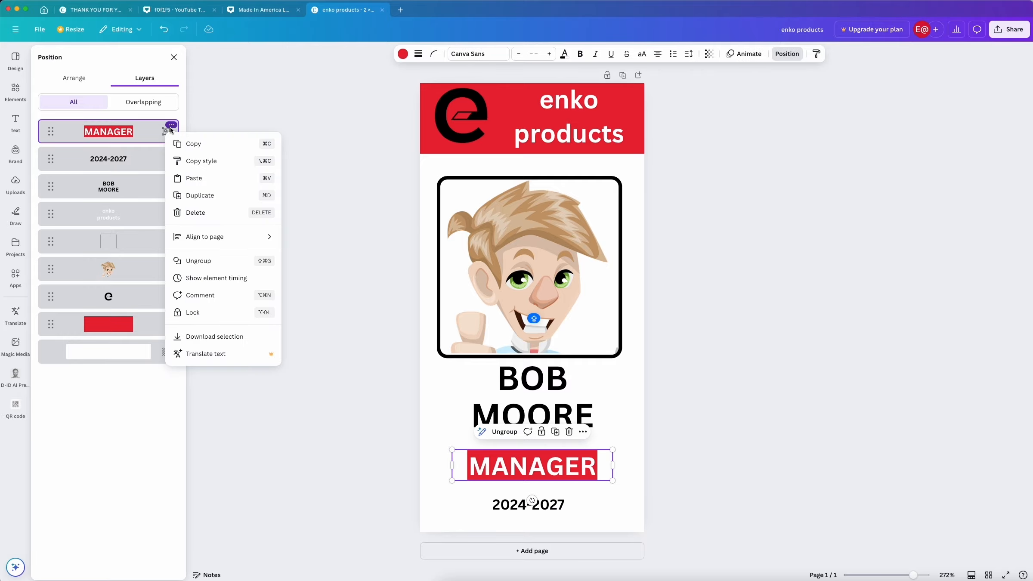
pyautogui.click(202, 260)
pyautogui.click(459, 465)
pyautogui.moveTo(601, 469); pyautogui.dragTo(623, 467)
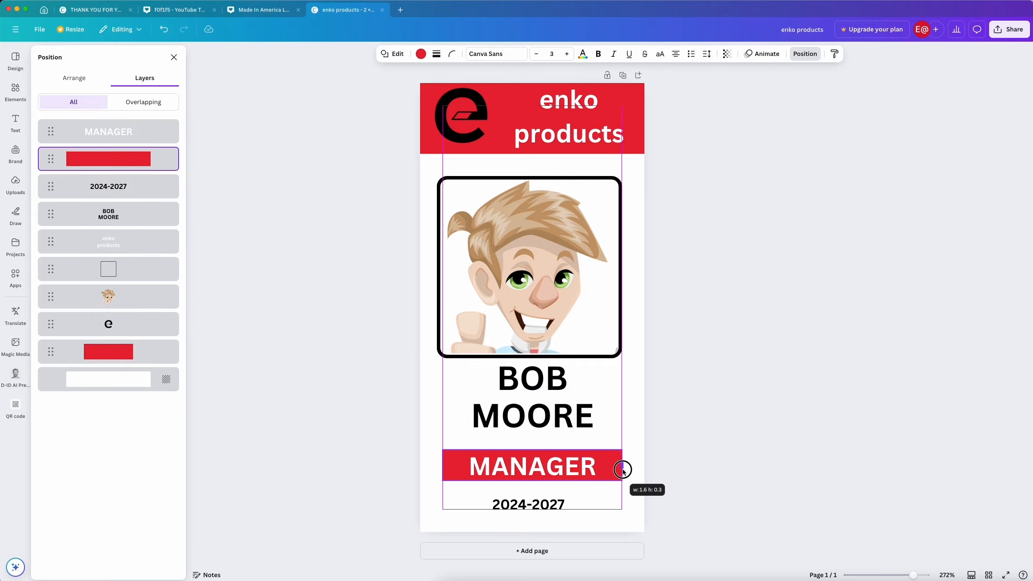
pyautogui.click(75, 78)
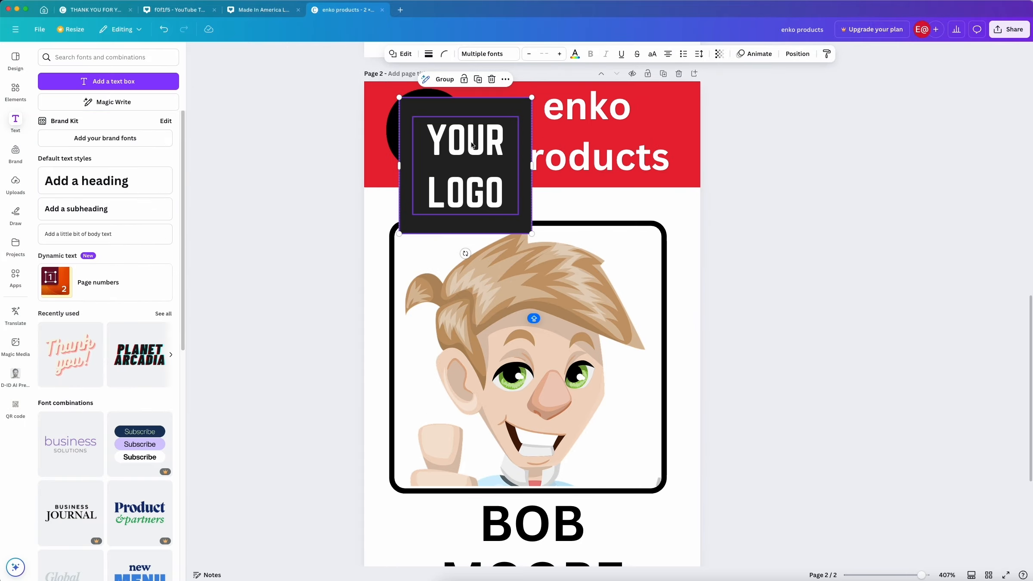
# Step: Fit the YOUR LOGO block into the header and delete the e logo
pyautogui.moveTo(472, 146); pyautogui.dragTo(437, 129)
pyautogui.moveTo(497, 218); pyautogui.dragTo(468, 188)
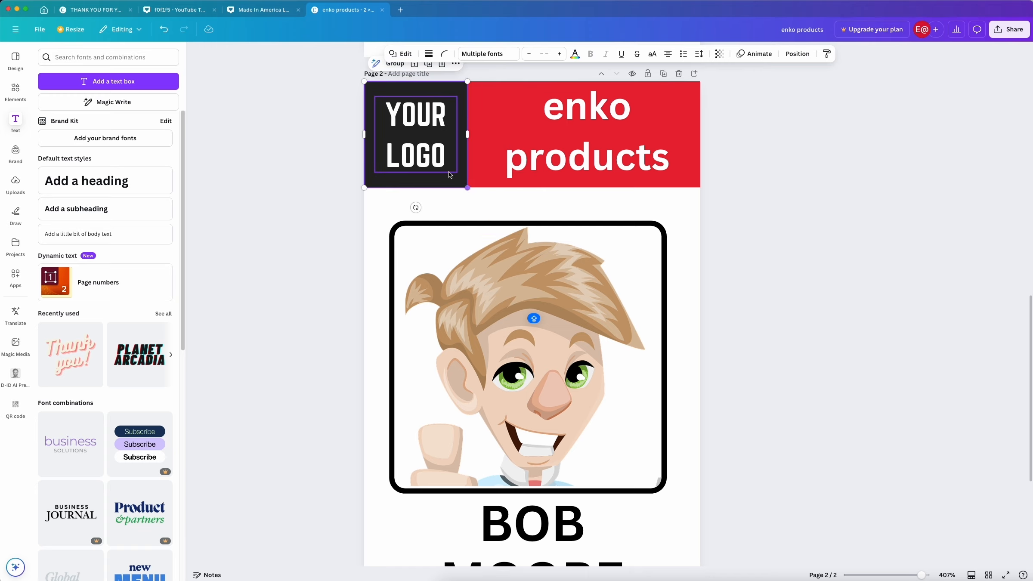
pyautogui.moveTo(422, 137); pyautogui.dragTo(440, 137)
pyautogui.click(797, 53)
pyautogui.click(145, 78)
pyautogui.click(158, 383)
pyautogui.press('Delete')
# Step: Replace header, name and title with YOUR COMPANY (two lines), YOUR NAME and TITLE
pyautogui.doubleClick(590, 132)
pyautogui.write('YOUR')
pyautogui.press('Return')
pyautogui.write('COMPANY')
pyautogui.scroll(-5, 533, 334)
pyautogui.doubleClick(534, 334)
pyautogui.write('YOUR NAME')
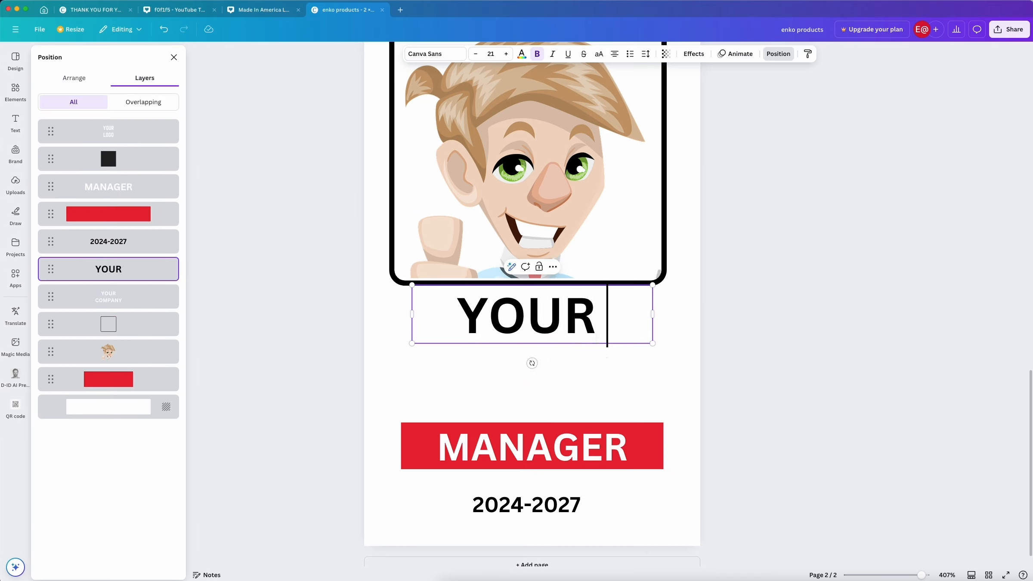
pyautogui.doubleClick(532, 447)
pyautogui.write('TITLE')
# Step: Add a BADGE # 0000 line below the date and change the date to TIME ACTIVE
pyautogui.doubleClick(513, 509)
pyautogui.click(736, 496)
pyautogui.moveTo(534, 506)
pyautogui.mouseDown()
pyautogui.moveTo(534, 495)
pyautogui.moveTo(534, 519)
pyautogui.mouseUp()
pyautogui.click(475, 54)
pyautogui.click(475, 54)
pyautogui.click(475, 54)
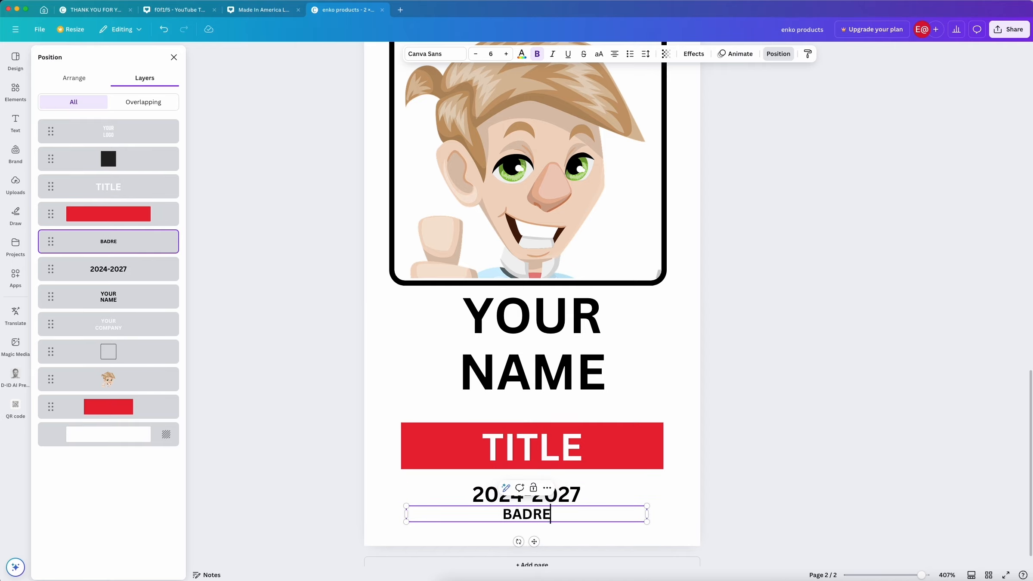
pyautogui.write('0')
pyautogui.click(484, 495)
pyautogui.write('TIME ACTIVE')
pyautogui.moveTo(577, 514); pyautogui.dragTo(577, 521)
pyautogui.click(748, 420)
pyautogui.scroll(3, 485, 295)
pyautogui.click(75, 176)
# Step: Add a red 'ADD PHOTO' heading centred vertically on the photo frame
pyautogui.write('ADD PHOTO')
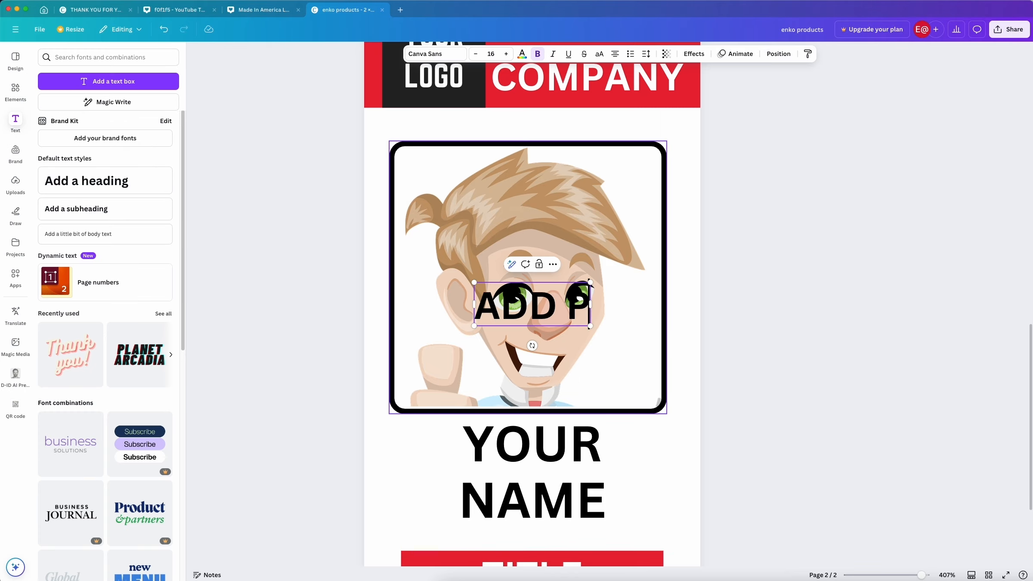
pyautogui.press('super+a')
pyautogui.click(521, 54)
pyautogui.click(120, 131)
pyautogui.keyDown('shift'); pyautogui.click(549, 218); pyautogui.keyUp('shift')
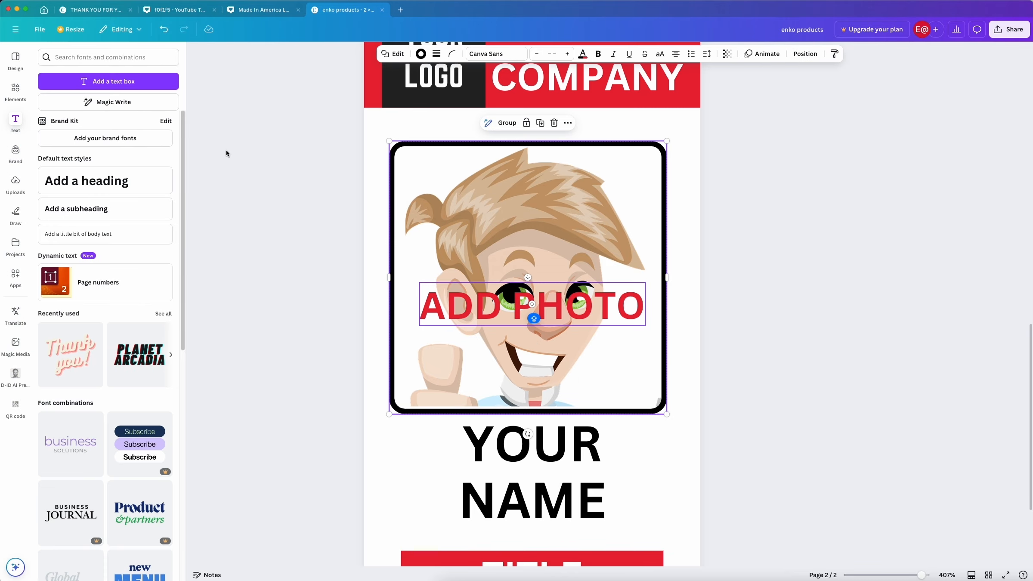
pyautogui.click(800, 57)
pyautogui.click(76, 79)
pyautogui.click(74, 184)
pyautogui.click(507, 123)
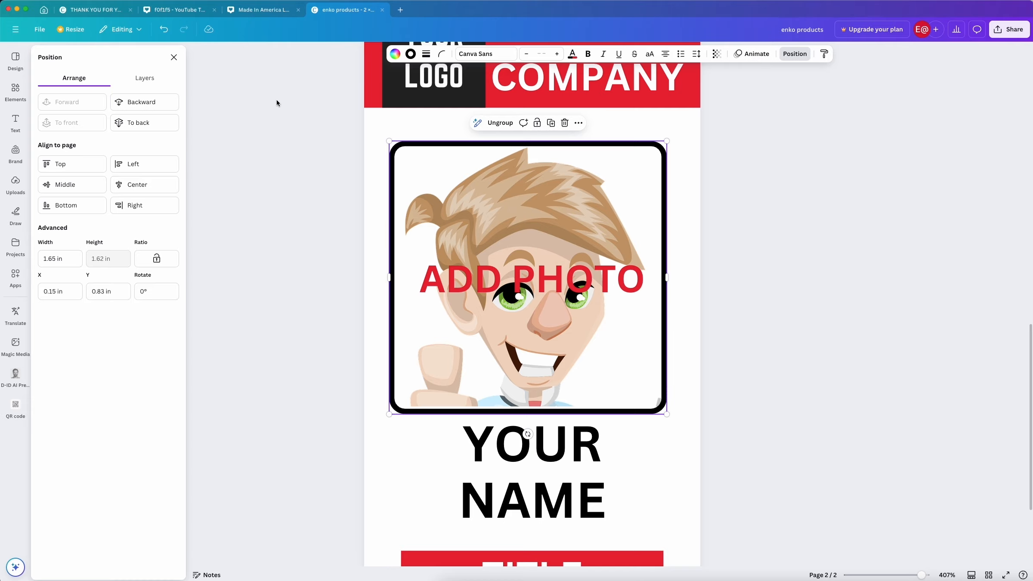
# Step: Lock the red bar, separate ADD PHOTO from the frame, and lock the frame layers
pyautogui.click(145, 78)
pyautogui.click(171, 235)
pyautogui.click(194, 440)
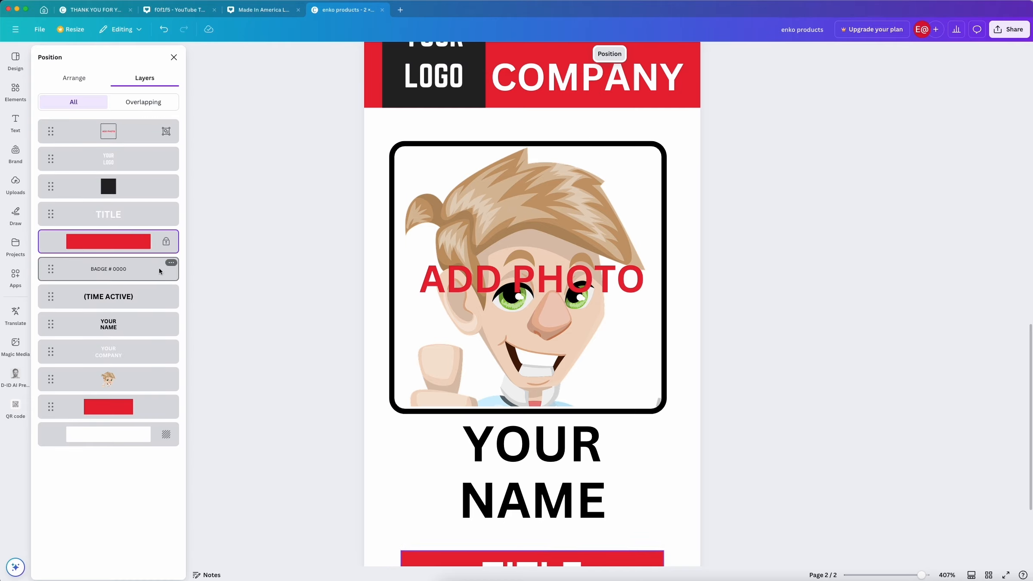
pyautogui.click(167, 407)
pyautogui.rightClick(587, 276)
pyautogui.click(625, 423)
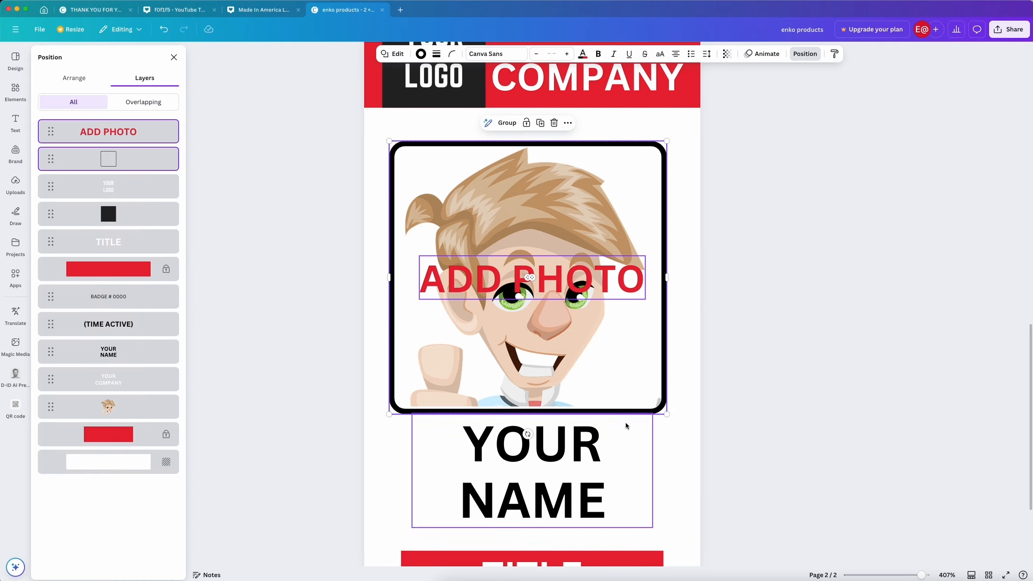
pyautogui.click(170, 153)
pyautogui.click(215, 358)
# Step: Select the cartoon photo with ADD PHOTO and unlock the ADD PHOTO layer
pyautogui.moveTo(364, 260); pyautogui.dragTo(437, 287)
pyautogui.keyDown('shift'); pyautogui.click(450, 289); pyautogui.keyUp('shift')
pyautogui.rightClick(470, 238)
pyautogui.click(472, 231)
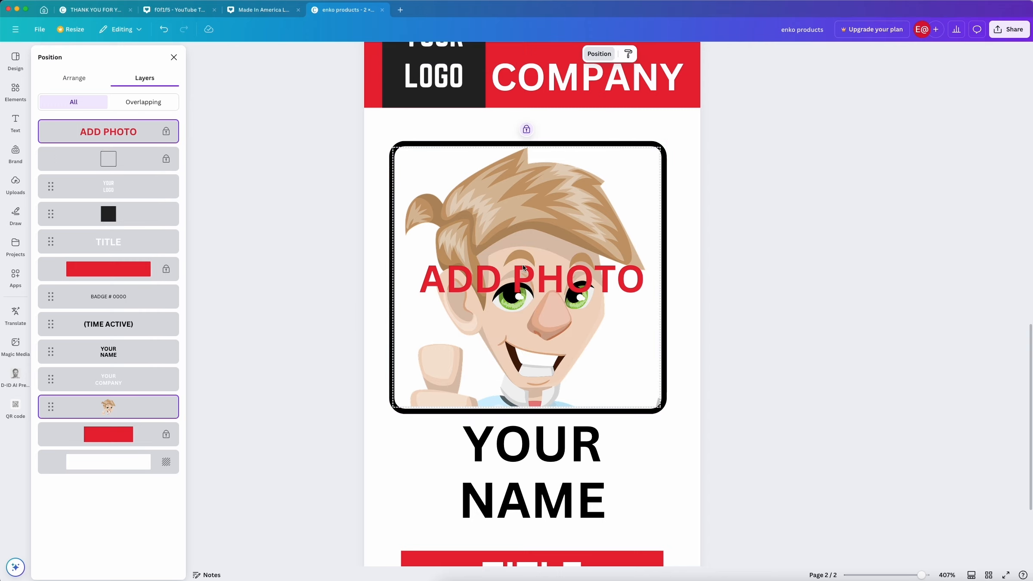
pyautogui.click(490, 231)
pyautogui.click(166, 131)
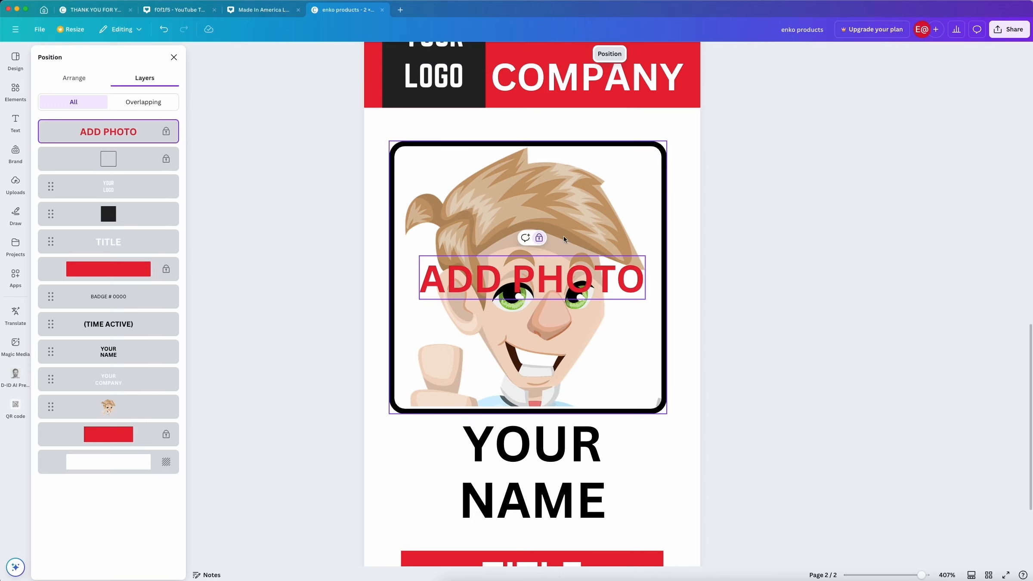
pyautogui.click(174, 58)
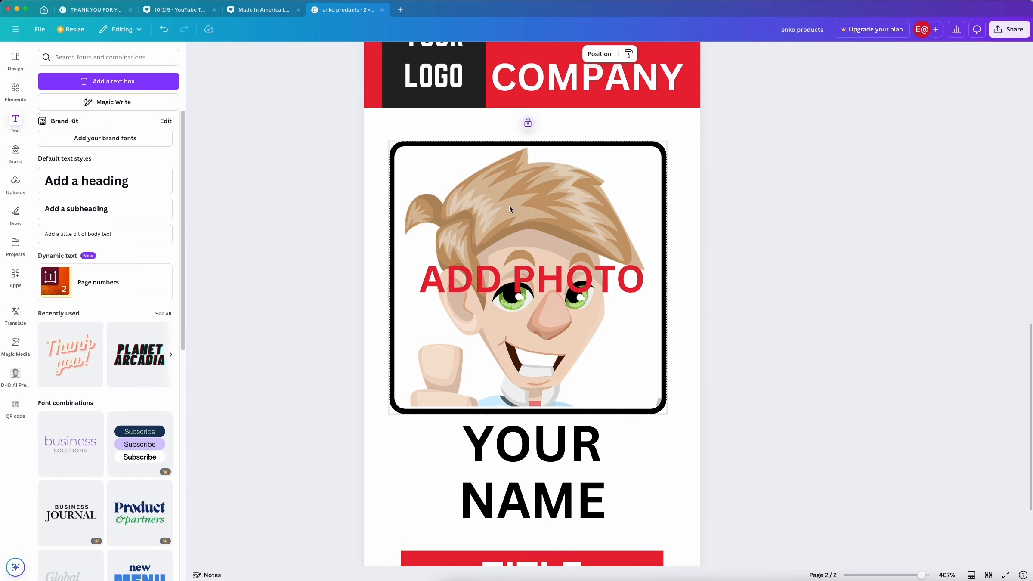
# Step: Reorder layers so red bar and ADD PHOTO sit above the frame; lock bar and empty frame
pyautogui.click(536, 445)
pyautogui.click(781, 54)
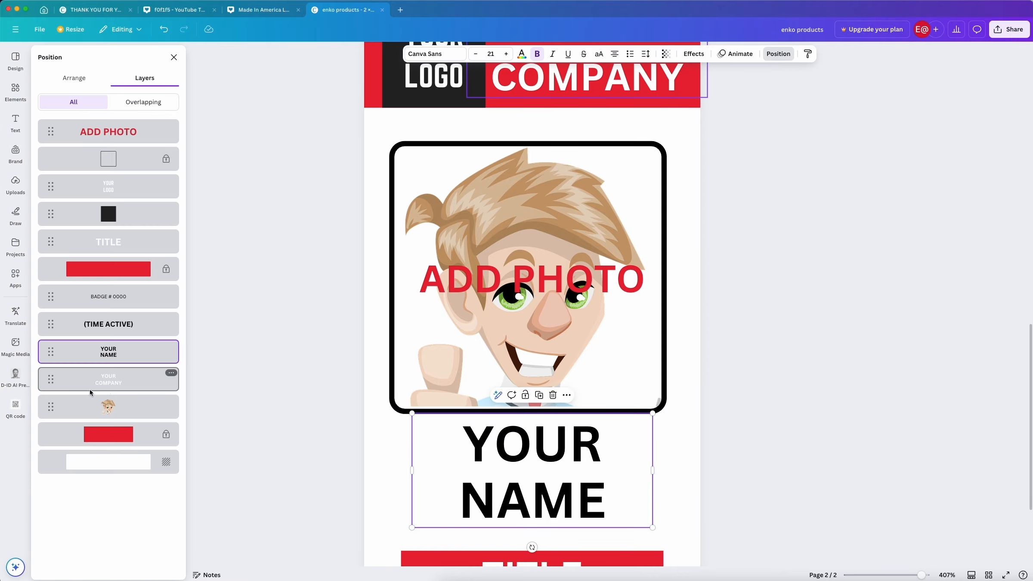
pyautogui.click(174, 166)
pyautogui.moveTo(50, 158); pyautogui.dragTo(51, 407)
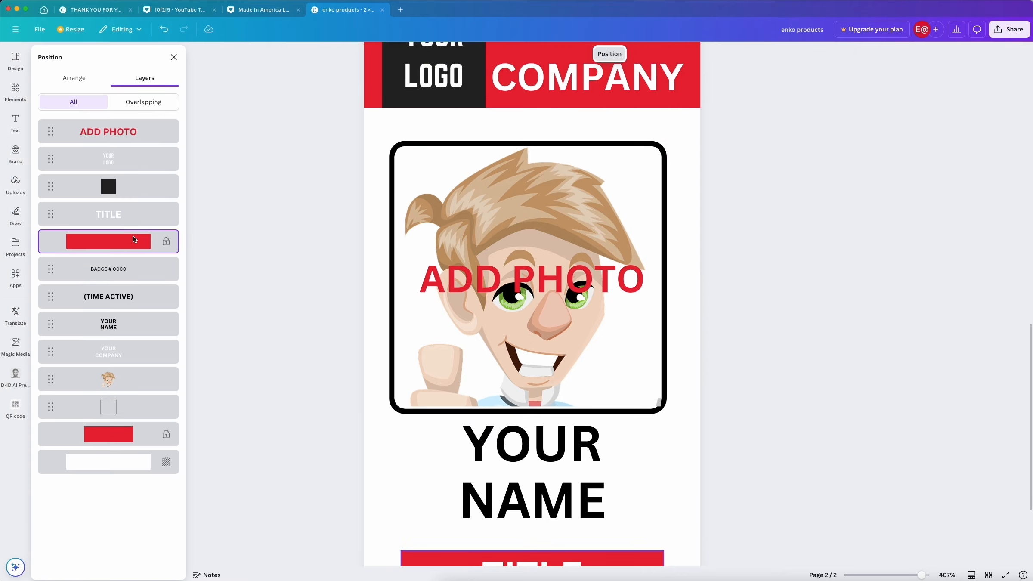
pyautogui.moveTo(48, 239); pyautogui.dragTo(38, 392)
pyautogui.click(171, 372)
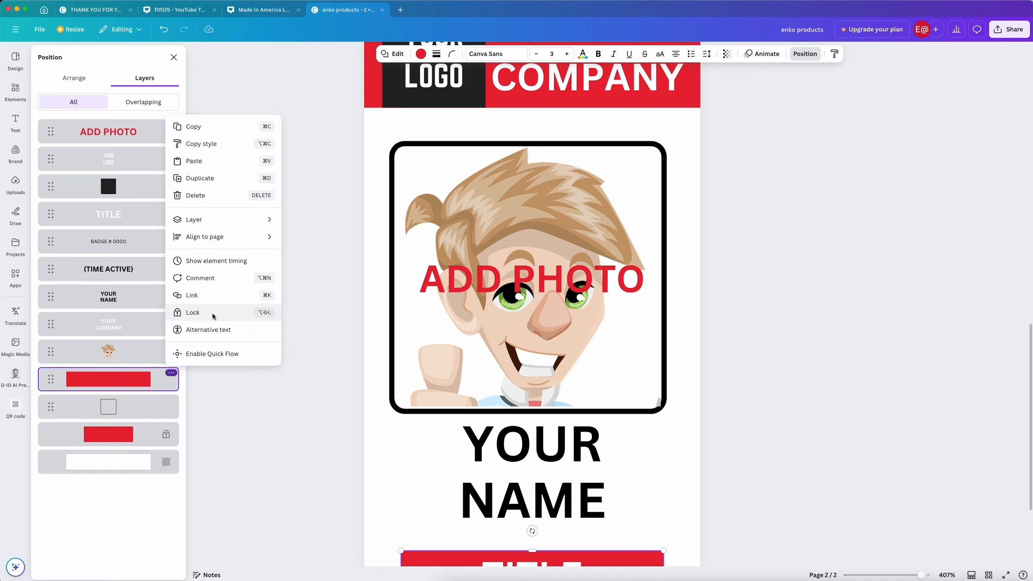
pyautogui.click(198, 308)
pyautogui.moveTo(51, 131); pyautogui.dragTo(51, 351)
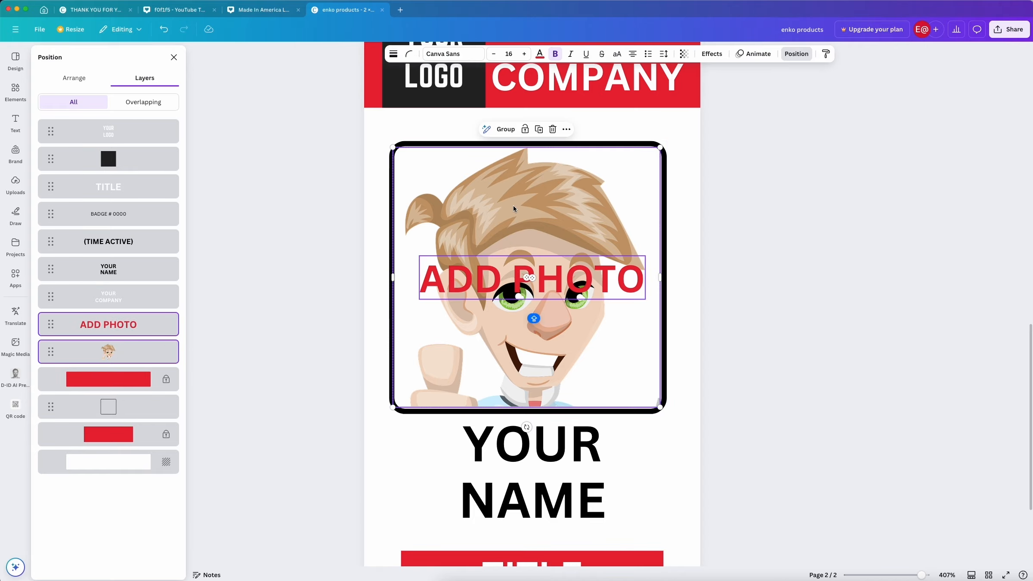
pyautogui.click(166, 379)
pyautogui.scroll(-3, 290, 366)
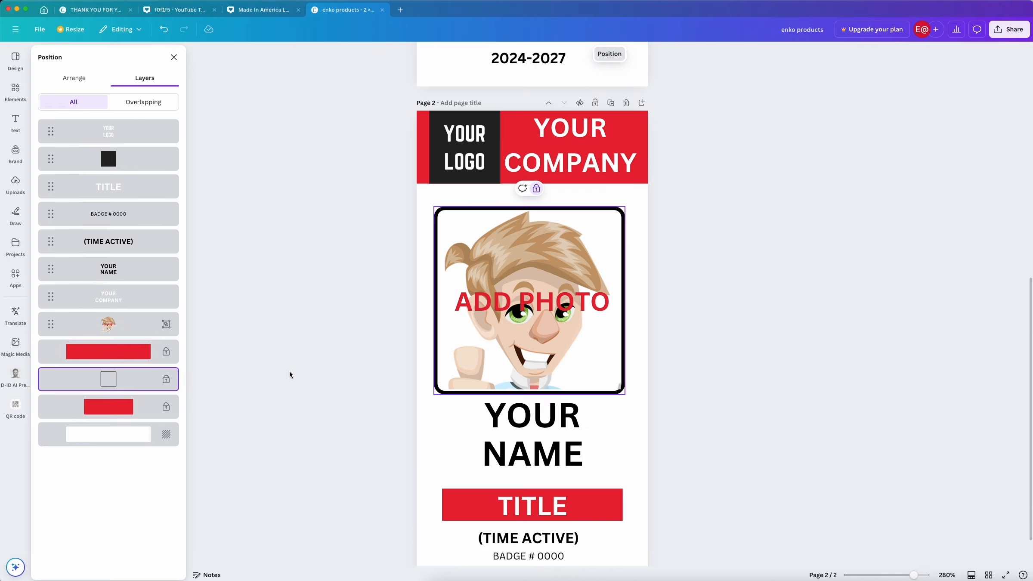
# Step: Group the YOUR LOGO text with its black square into one layer and review the page layers
pyautogui.press('super+g')
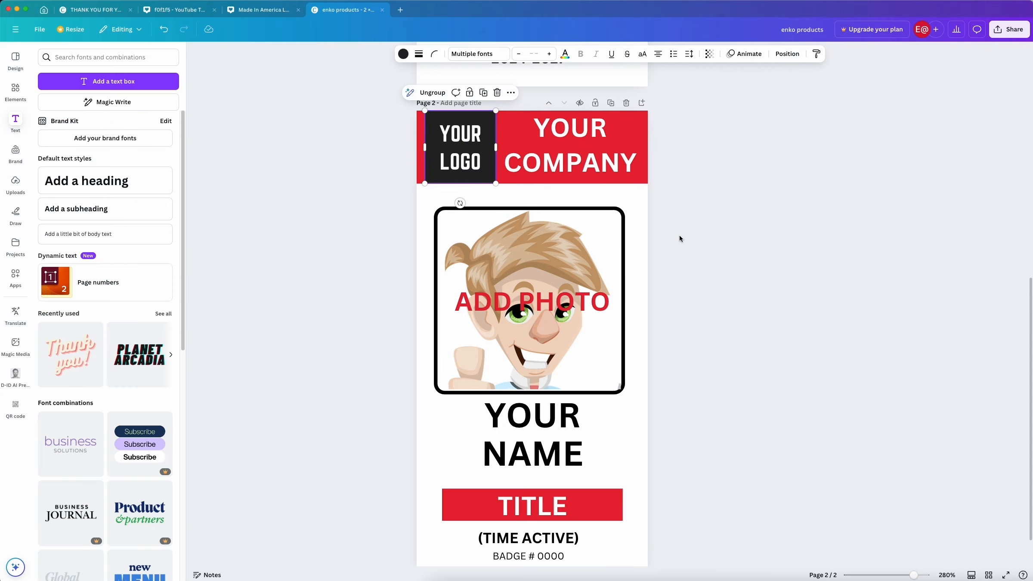
pyautogui.scroll(-2, 680, 236)
pyautogui.click(661, 107)
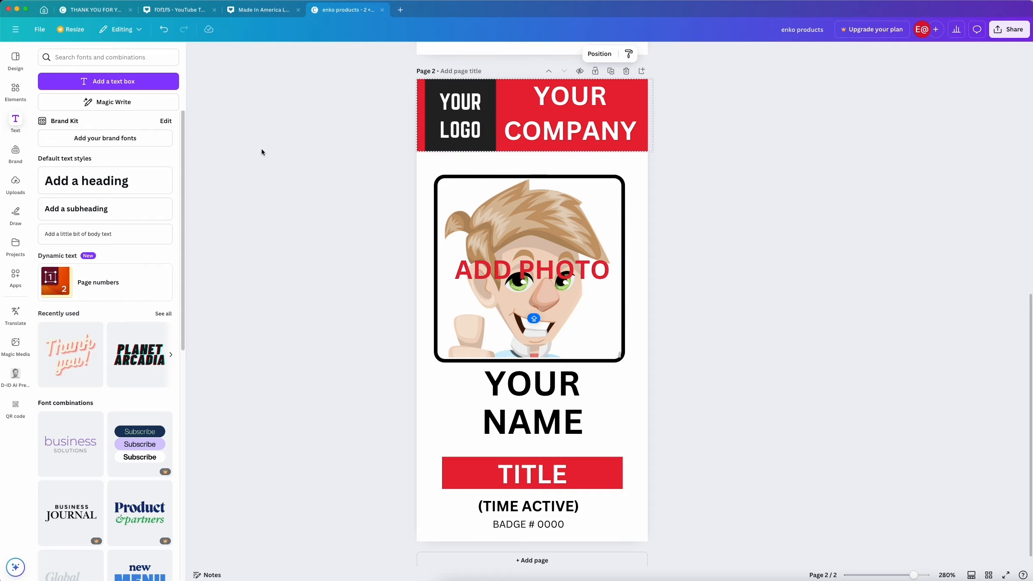
pyautogui.click(607, 59)
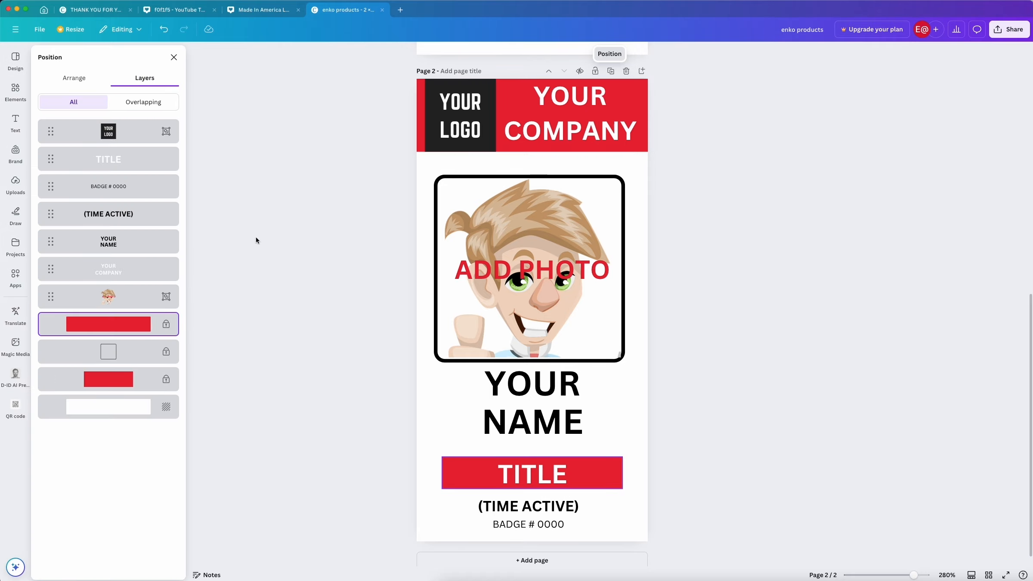
pyautogui.scroll(10, 642, 166)
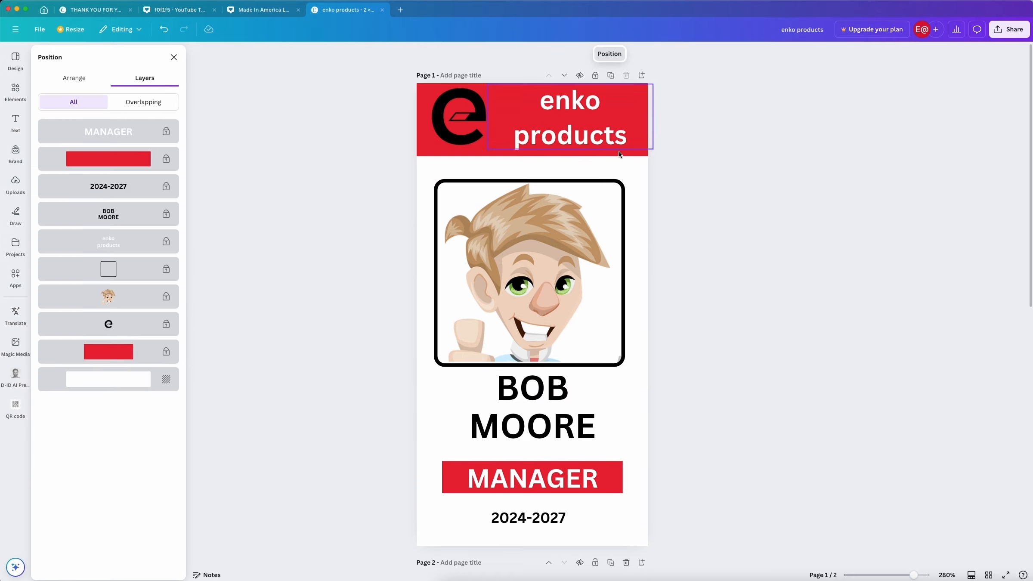
pyautogui.scroll(-5, 603, 125)
pyautogui.scroll(-5, 587, 192)
# Step: Unlock the red header rectangles, trial a taller header with lowered logo text, then undo it
pyautogui.rightClick(591, 169)
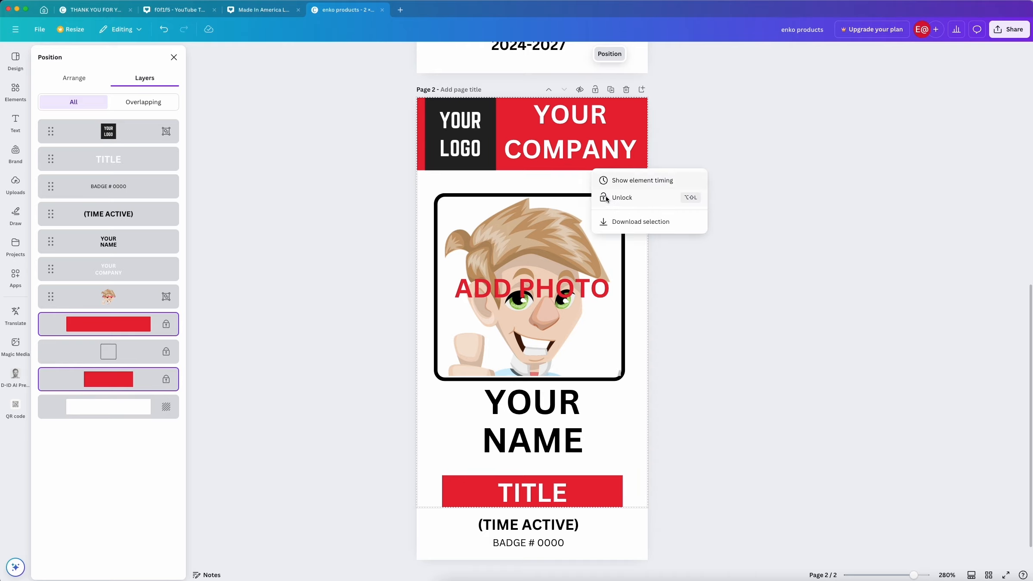
pyautogui.click(619, 196)
pyautogui.click(806, 54)
pyautogui.click(167, 321)
pyautogui.click(110, 377)
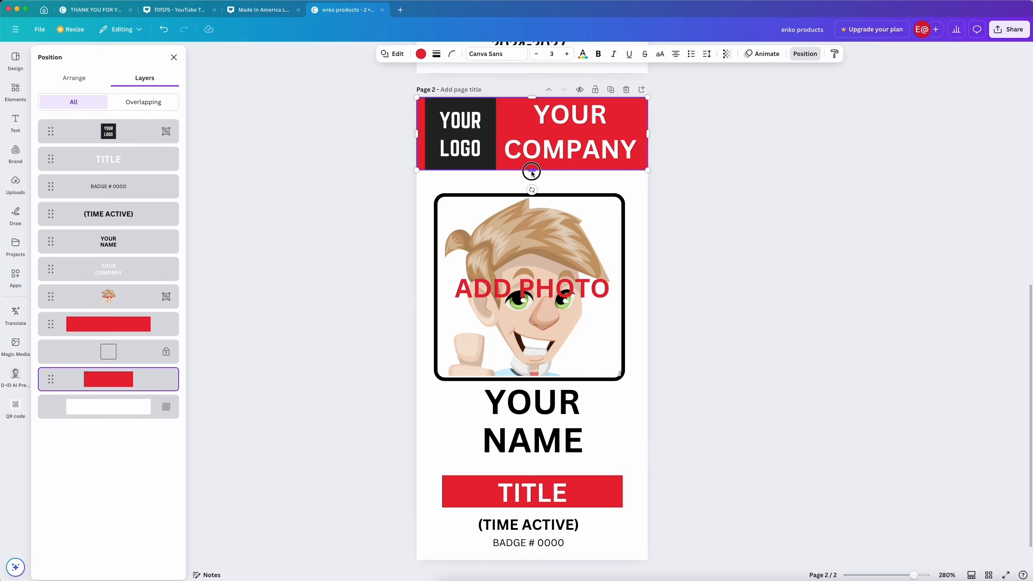
pyautogui.moveTo(532, 170); pyautogui.dragTo(532, 193)
pyautogui.keyDown('shift'); pyautogui.click(470, 149); pyautogui.keyUp('shift')
pyautogui.keyDown('shift'); pyautogui.click(577, 150); pyautogui.keyUp('shift')
pyautogui.keyDown('shift'); pyautogui.click(577, 178); pyautogui.keyUp('shift')
pyautogui.press('Down')
pyautogui.press('Down')
pyautogui.press('Down')
pyautogui.press('Down')
pyautogui.press('Down')
pyautogui.press('Down')
pyautogui.press('Down')
pyautogui.press('Down')
pyautogui.press('Down')
pyautogui.press('Down')
pyautogui.press('Down')
pyautogui.press('Down')
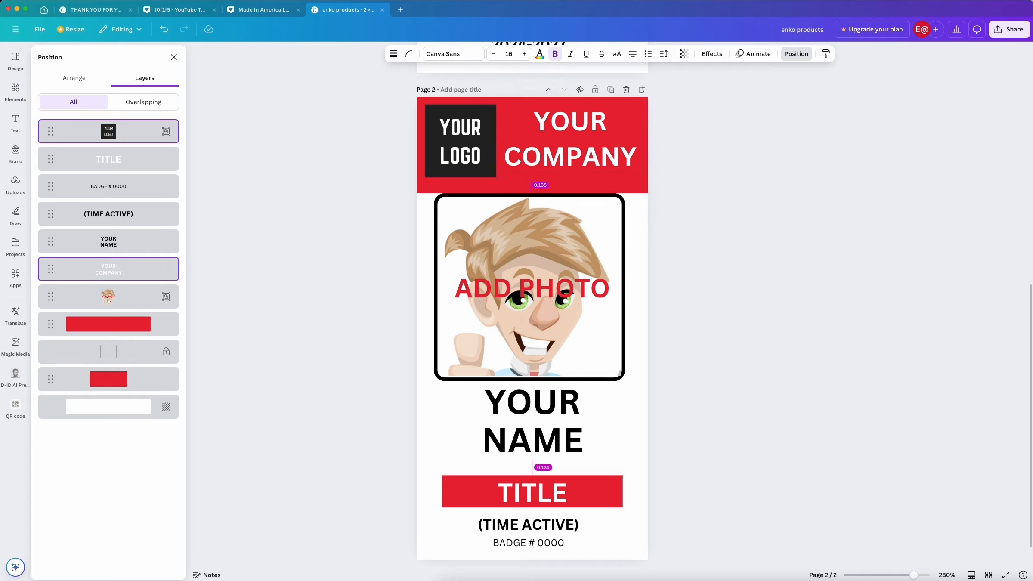
pyautogui.press('super+z')
pyautogui.press('super+z')
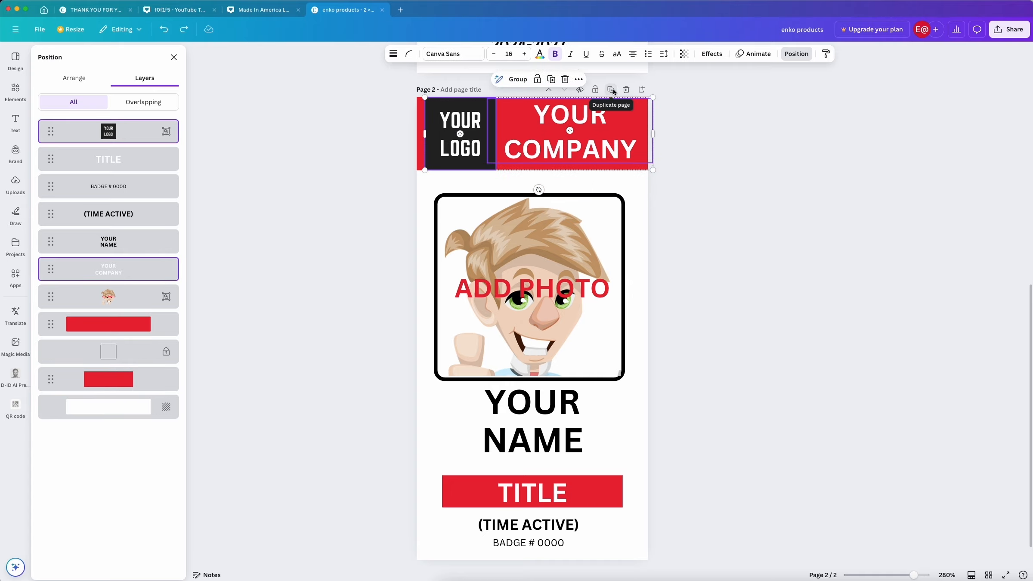
# Step: Duplicate page 2 as a new third page
pyautogui.scroll(5, 784, 145)
pyautogui.scroll(-5, 784, 146)
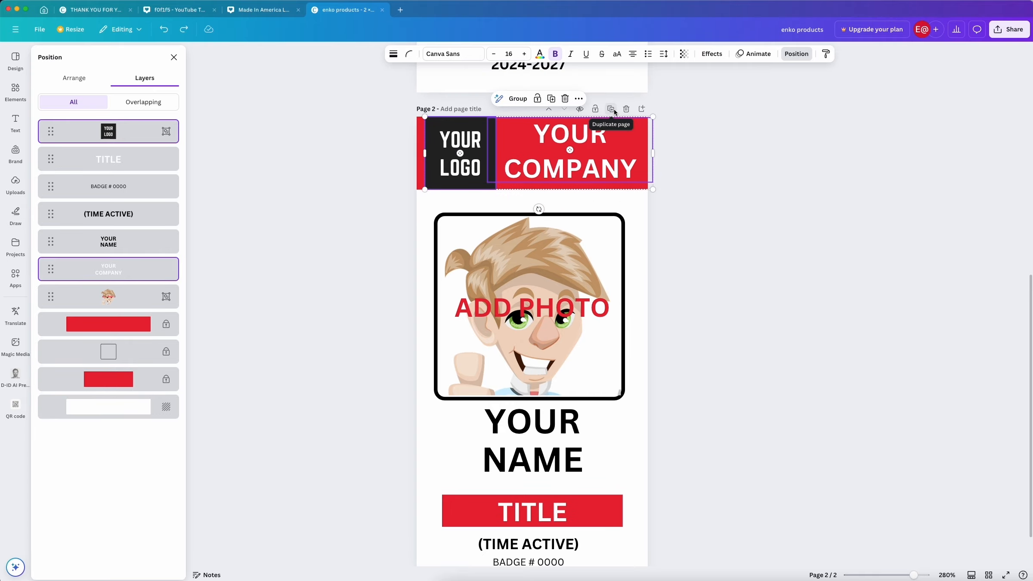
pyautogui.click(610, 109)
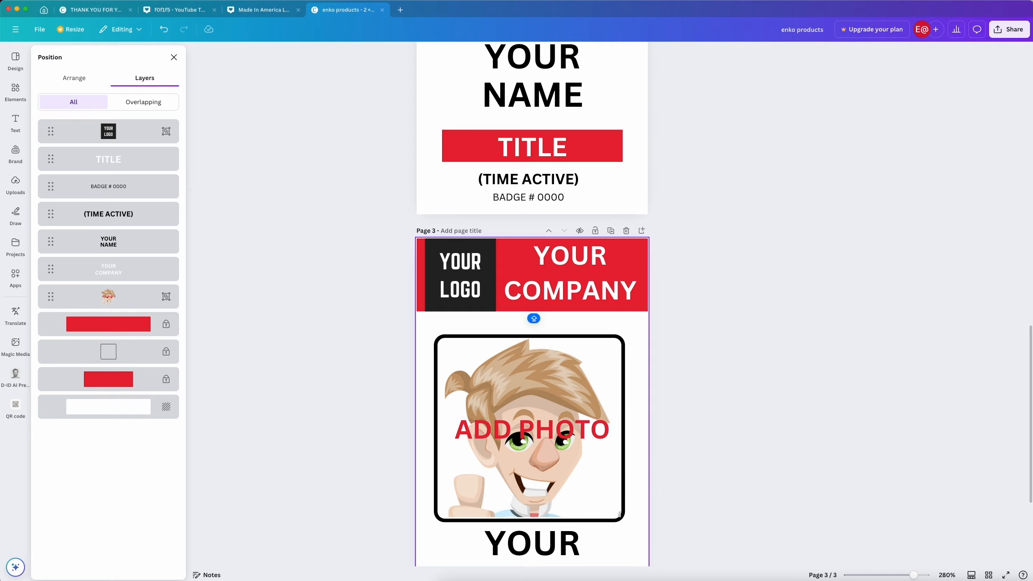
# Step: Add a rounded square to page 3 with a white fill and a dashed border
pyautogui.scroll(-4, 812, 299)
pyautogui.scroll(1, 733, 289)
pyautogui.click(17, 91)
pyautogui.click(56, 128)
pyautogui.click(422, 55)
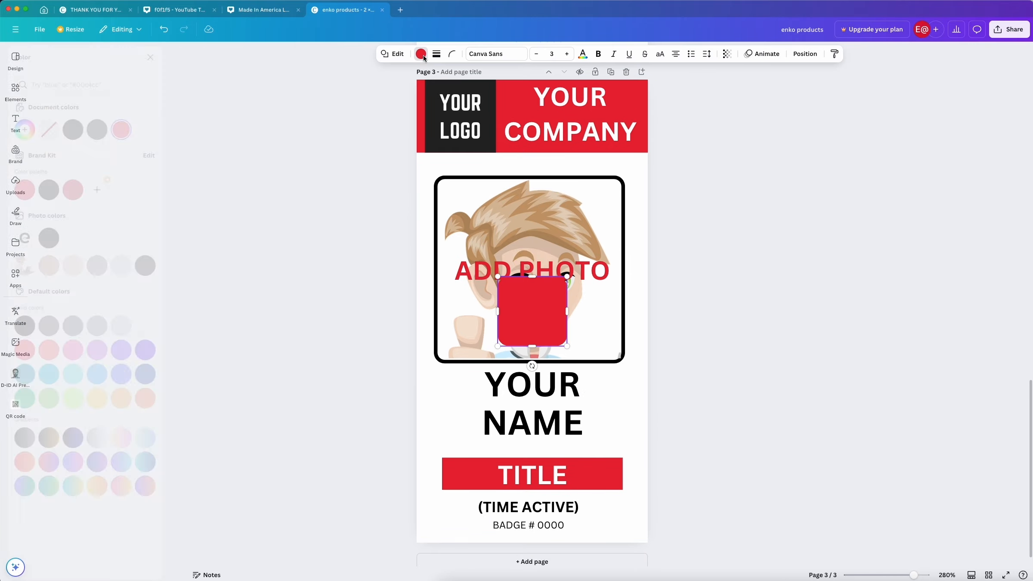
pyautogui.click(96, 129)
pyautogui.click(169, 326)
pyautogui.click(436, 54)
pyautogui.click(461, 82)
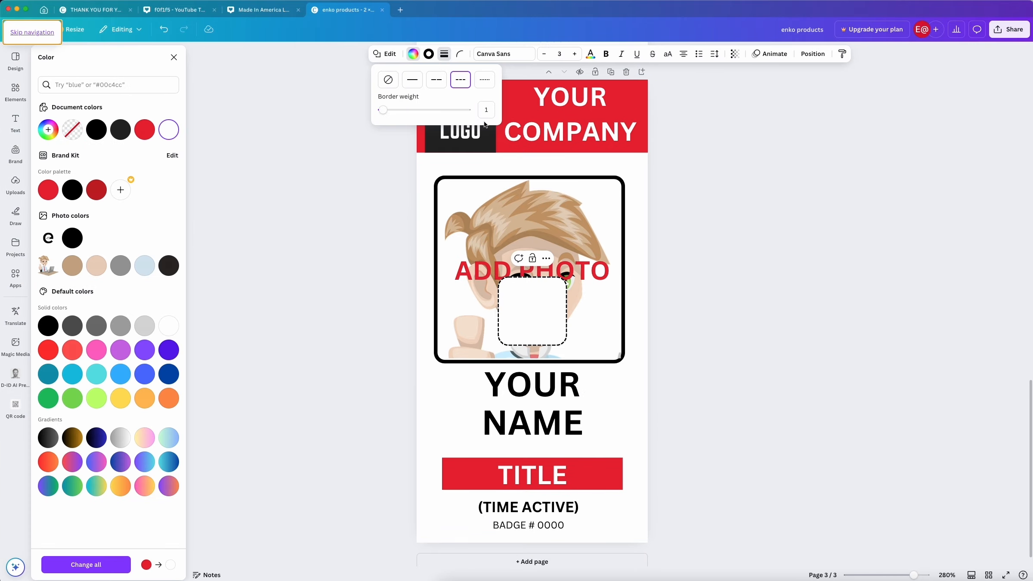
# Step: Shrink the square into a slot atop the red header, centre it horizontally, and lock it
pyautogui.click(460, 54)
pyautogui.moveTo(566, 298); pyautogui.dragTo(537, 97)
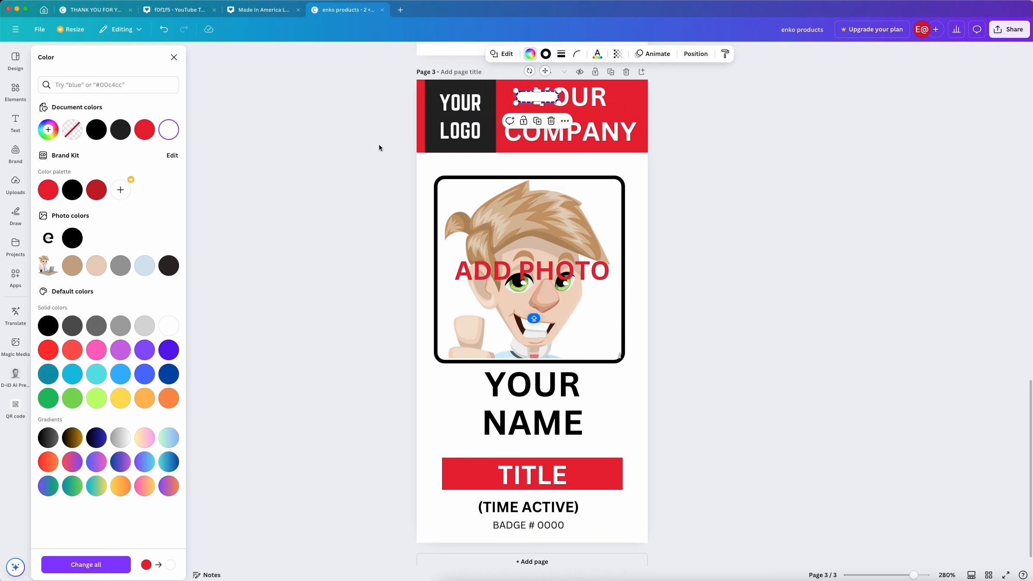
pyautogui.click(690, 54)
pyautogui.click(140, 189)
pyautogui.click(144, 78)
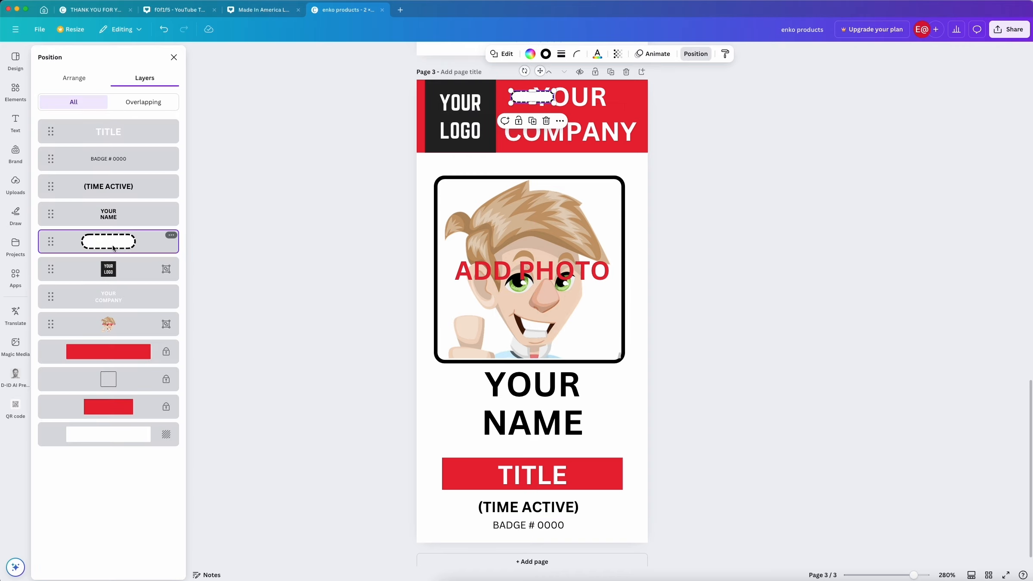
pyautogui.click(519, 121)
# Step: Move the logo and company name down below the slot and unlock the red header
pyautogui.moveTo(487, 162); pyautogui.dragTo(516, 132)
pyautogui.moveTo(517, 132); pyautogui.dragTo(516, 154)
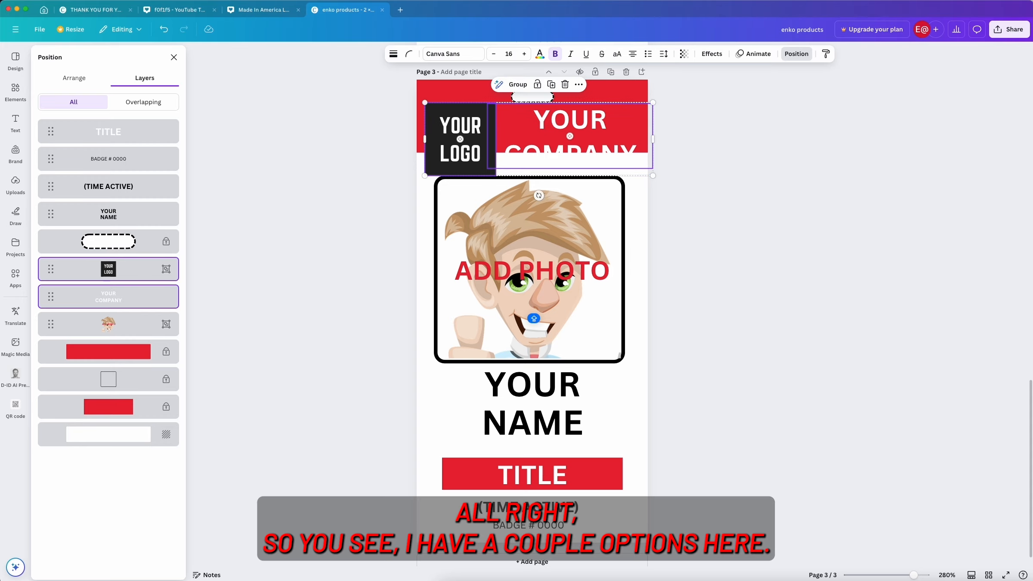
pyautogui.click(447, 92)
pyautogui.click(304, 292)
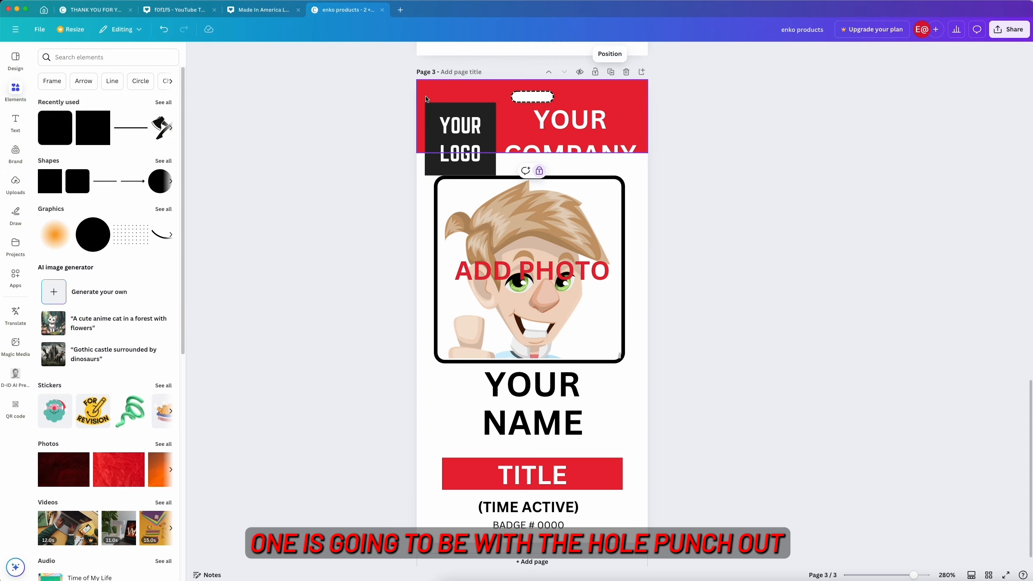
pyautogui.click(640, 91)
pyautogui.click(672, 118)
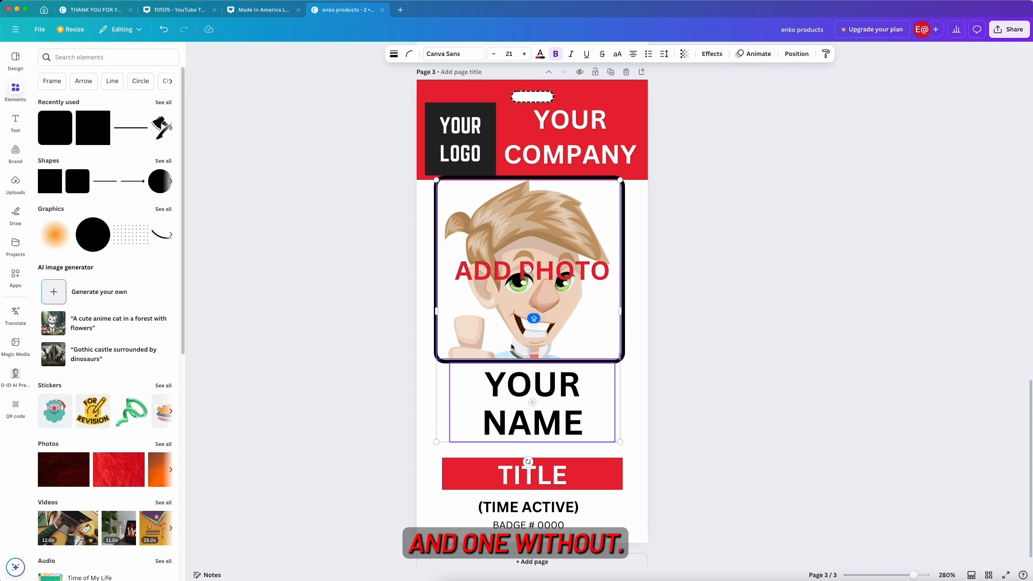
# Step: Centre the photo, name, title and badge lines horizontally on the page
pyautogui.click(600, 198)
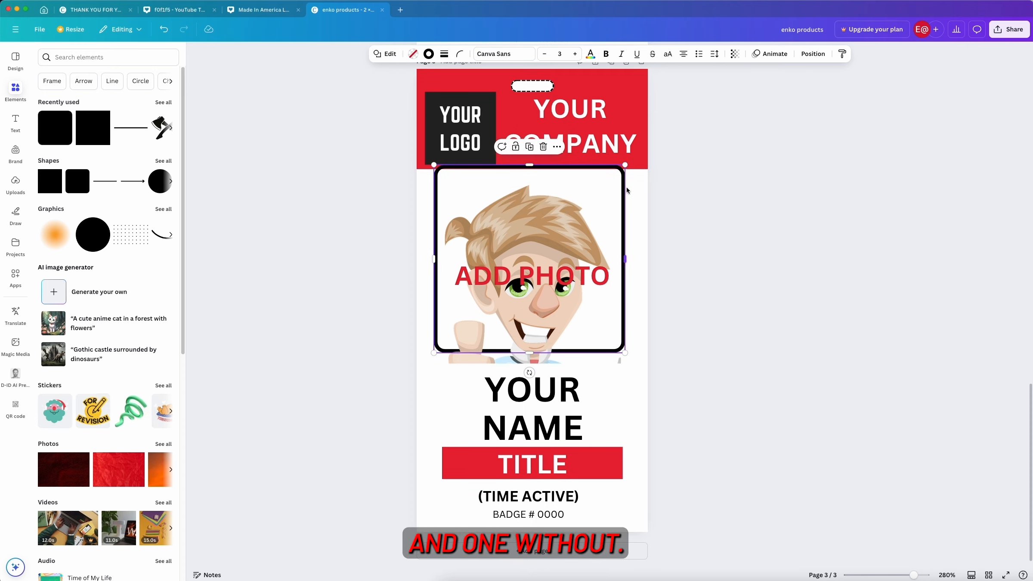
pyautogui.moveTo(640, 223); pyautogui.dragTo(526, 518)
pyautogui.click(796, 53)
pyautogui.click(74, 78)
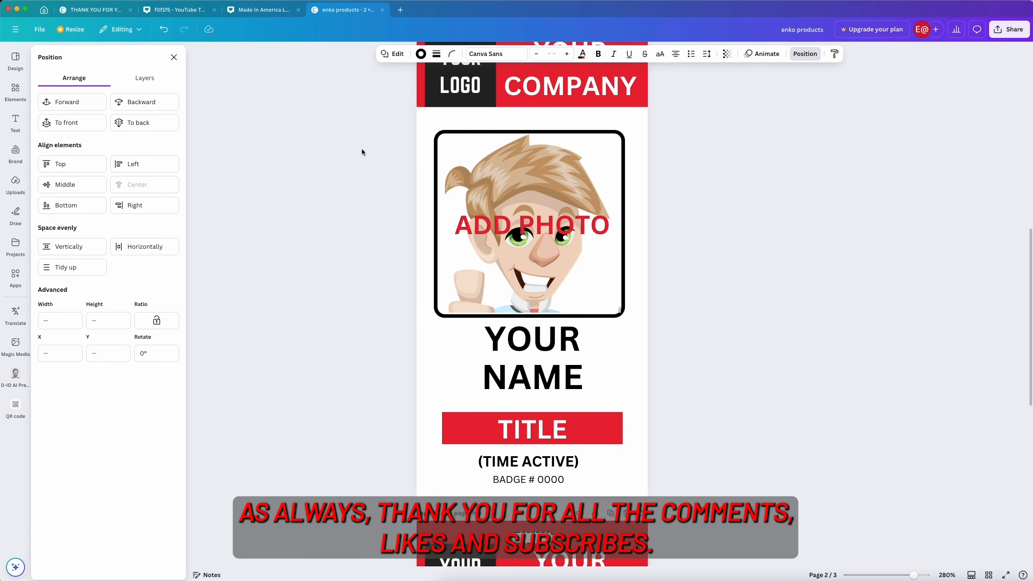
pyautogui.click(132, 184)
pyautogui.scroll(10, 466, 211)
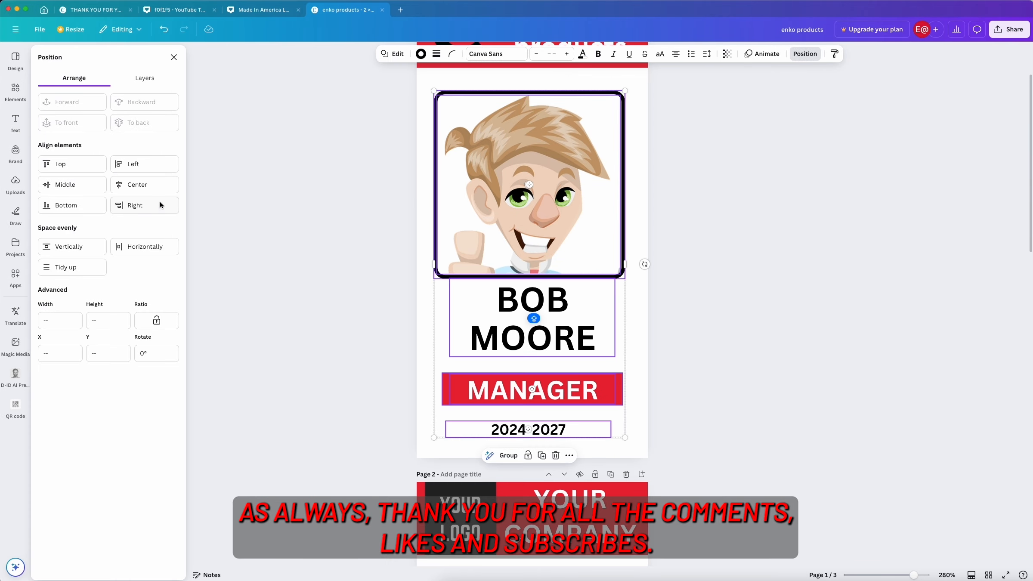
pyautogui.scroll(-15, 366, 181)
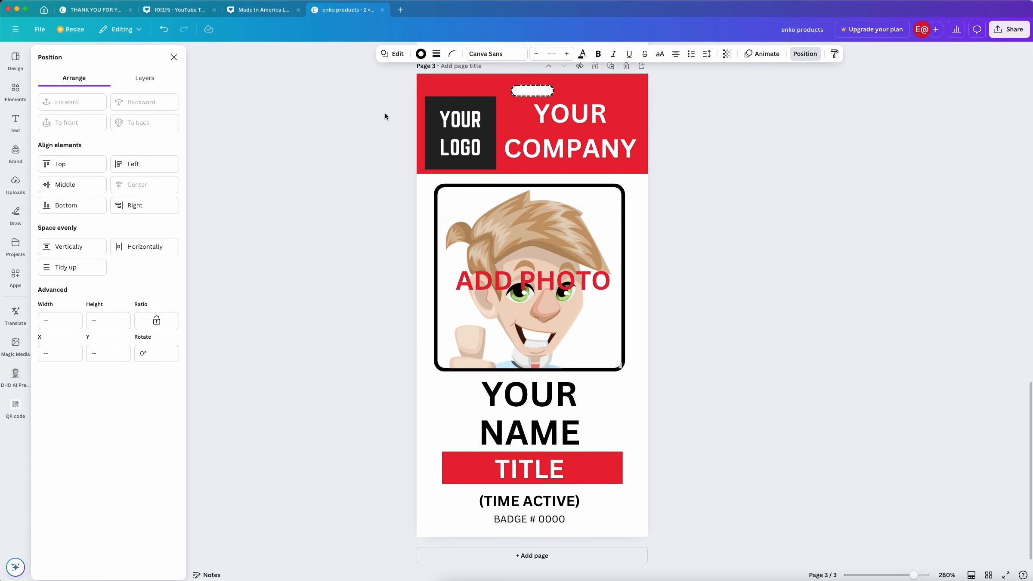
pyautogui.click(532, 91)
# Step: Title page 3 'COLOR - WITH HOLE' and duplicate it as page 4 'B/W - WITH HOLE'
pyautogui.click(460, 67)
pyautogui.write('COLOR - WITH HOLE')
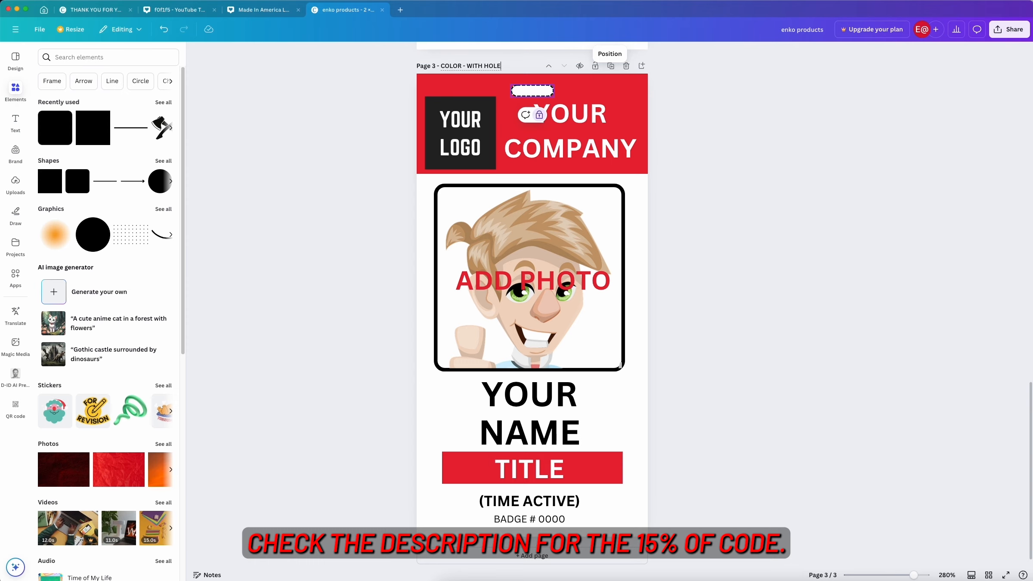
pyautogui.click(610, 65)
pyautogui.write('&W')
# Step: Give page 4's header a solid outline with no fill and make YOUR COMPANY black
pyautogui.click(456, 86)
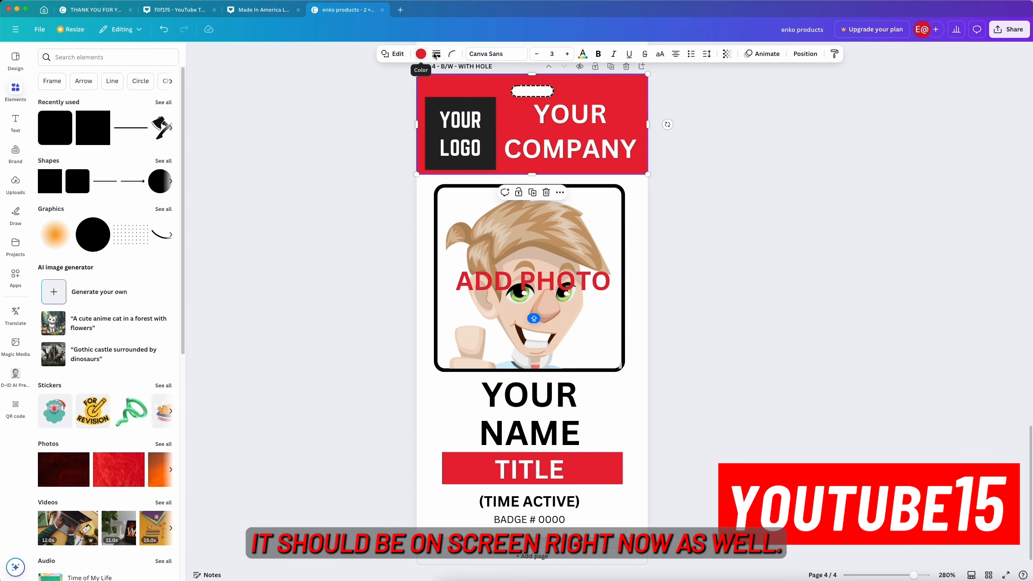
pyautogui.click(436, 53)
pyautogui.click(413, 80)
pyautogui.press('Return')
pyautogui.click(413, 54)
pyautogui.click(72, 129)
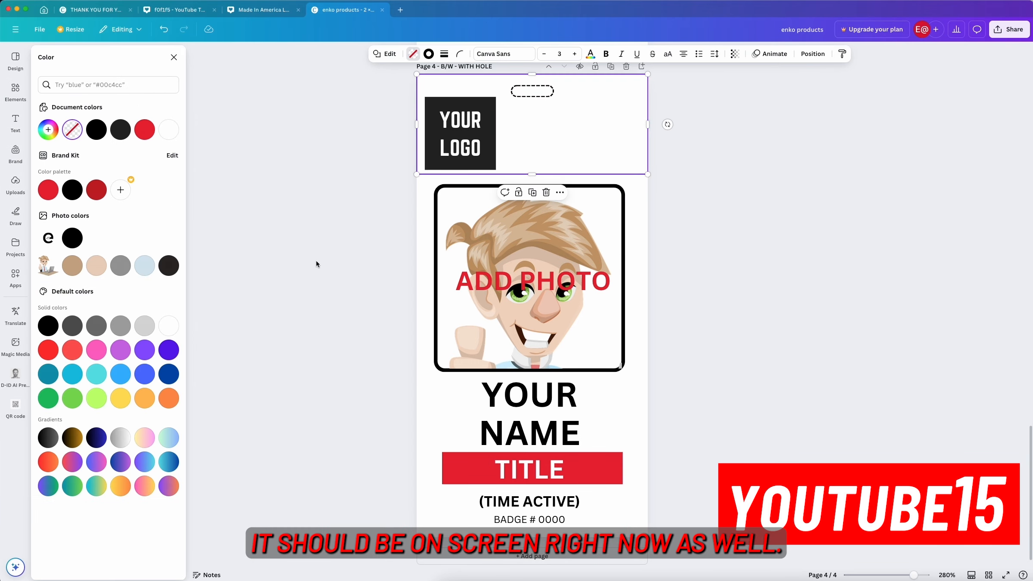
pyautogui.click(510, 144)
pyautogui.click(522, 54)
pyautogui.click(72, 129)
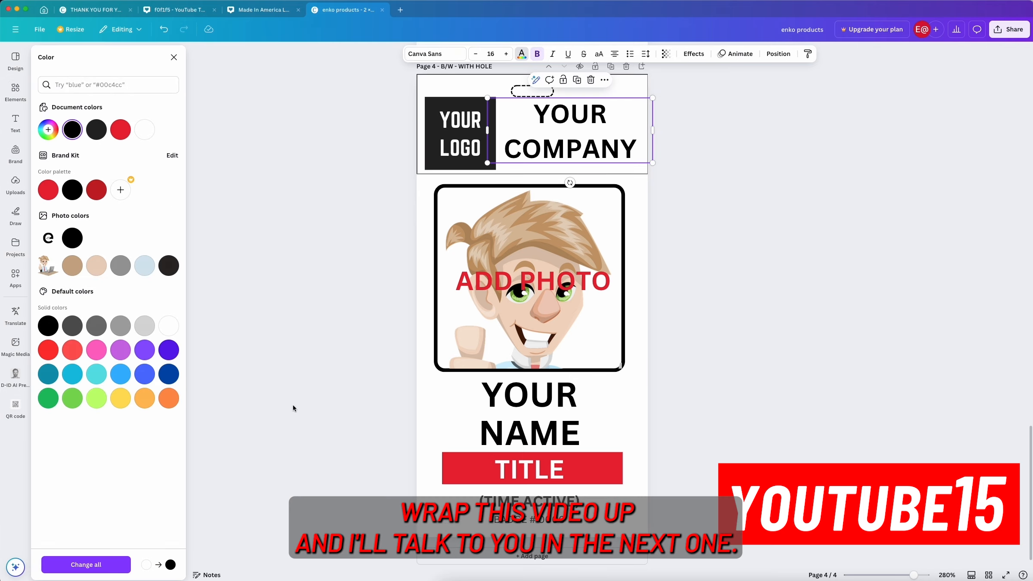
# Step: Make page 4's TITLE bar fill transparent and turn the TITLE text black
pyautogui.click(462, 469)
pyautogui.click(421, 54)
pyautogui.click(72, 129)
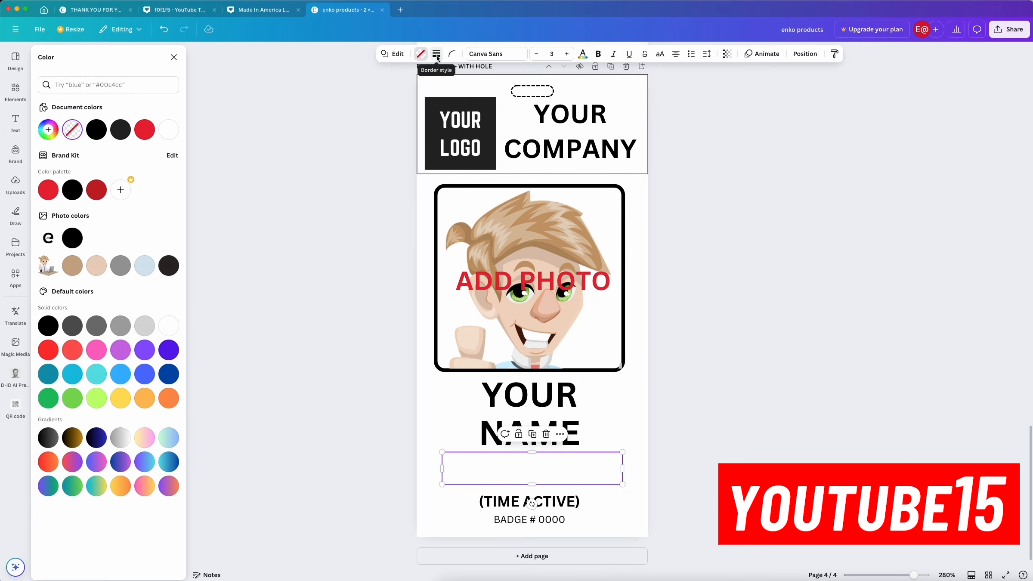
pyautogui.click(436, 53)
pyautogui.click(531, 468)
pyautogui.click(522, 54)
pyautogui.click(72, 129)
pyautogui.click(265, 311)
# Step: Centre the TITLE text and outline box together on page 4
pyautogui.keyDown('shift'); pyautogui.click(619, 469); pyautogui.keyUp('shift')
pyautogui.click(804, 54)
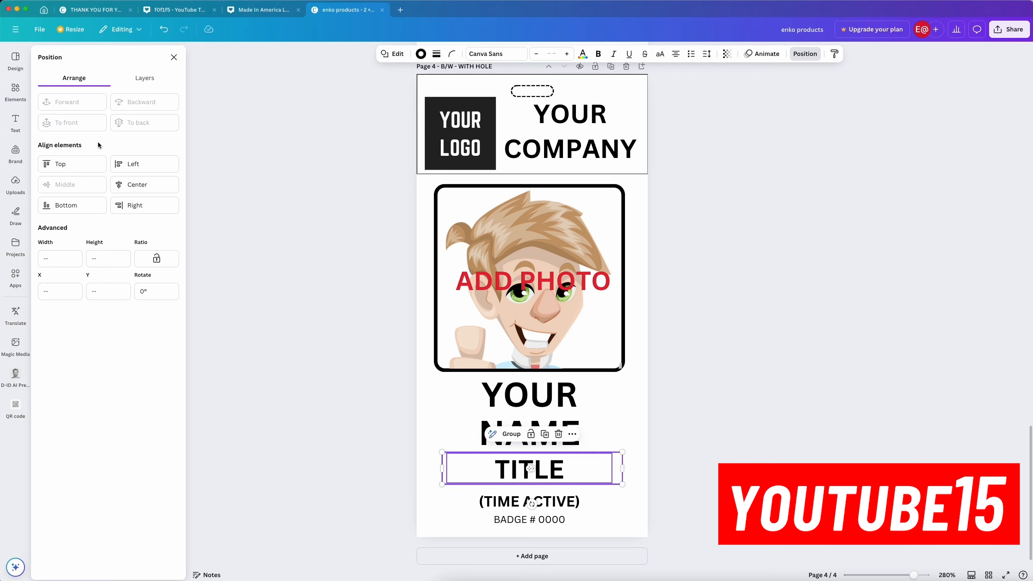
pyautogui.click(145, 185)
pyautogui.scroll(6, 417, 236)
pyautogui.click(532, 245)
pyautogui.click(619, 244)
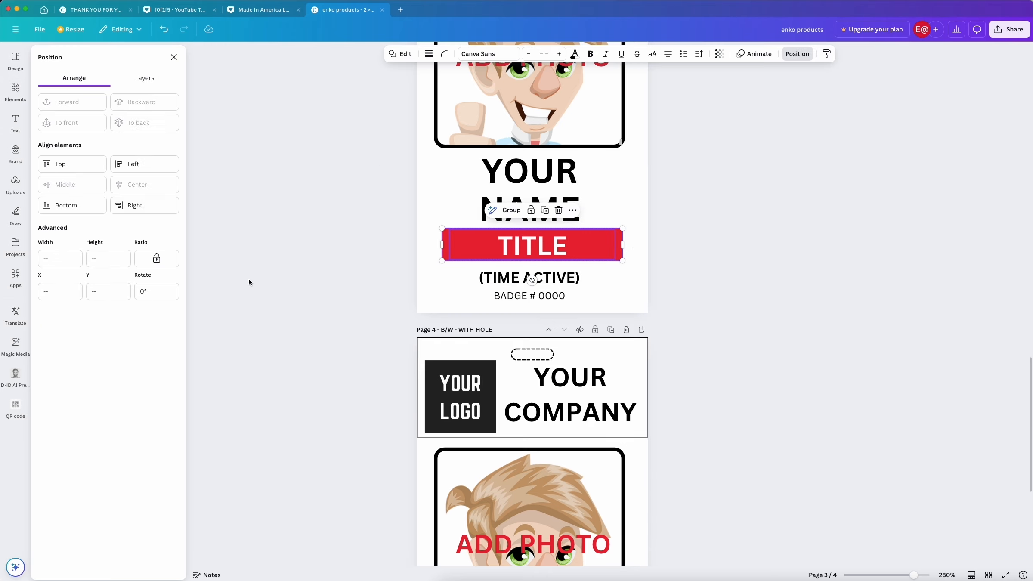
# Step: Centre page 4's photo frame, then the photo, name, title, time and badge items together
pyautogui.scroll(-5, 417, 448)
pyautogui.click(448, 183)
pyautogui.click(448, 181)
pyautogui.click(145, 185)
pyautogui.moveTo(389, 233); pyautogui.dragTo(555, 515)
pyautogui.click(145, 185)
pyautogui.scroll(10, 394, 245)
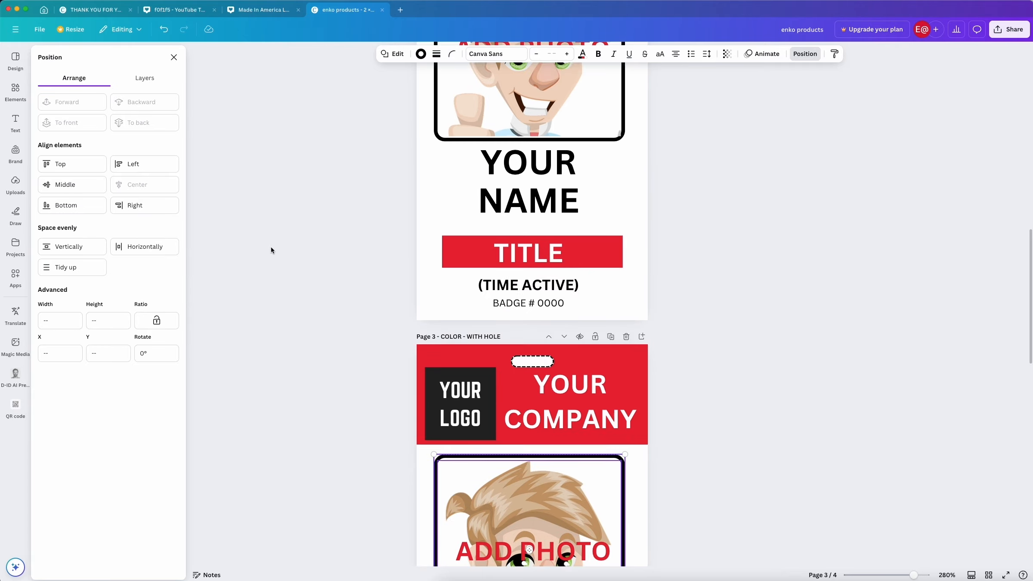
pyautogui.moveTo(270, 249); pyautogui.dragTo(625, 408)
# Step: Open page 2's layer list and check the options for a red rectangle layer
pyautogui.click(145, 78)
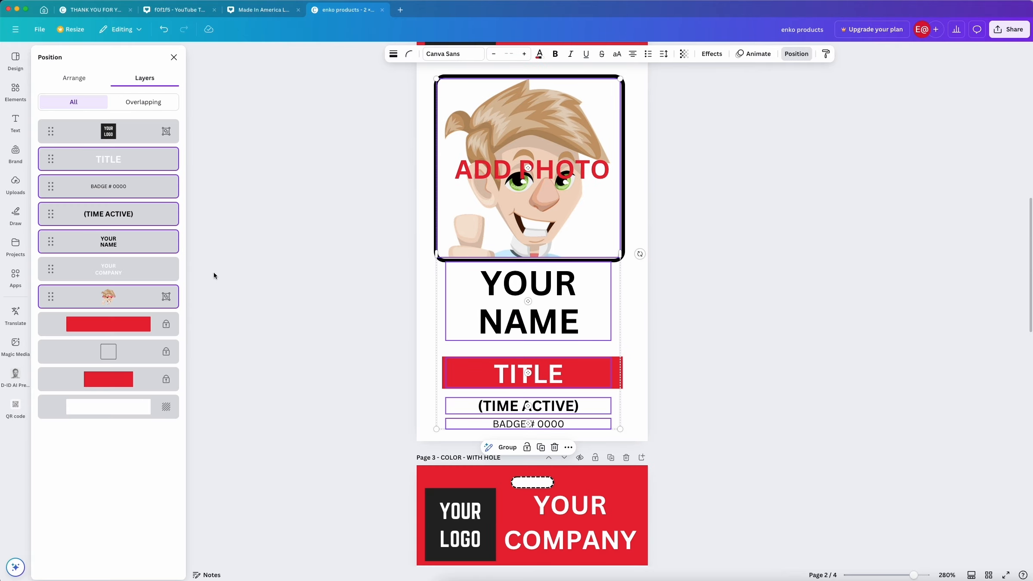
pyautogui.rightClick(172, 378)
pyautogui.press('Escape')
pyautogui.moveTo(376, 87); pyautogui.dragTo(626, 433)
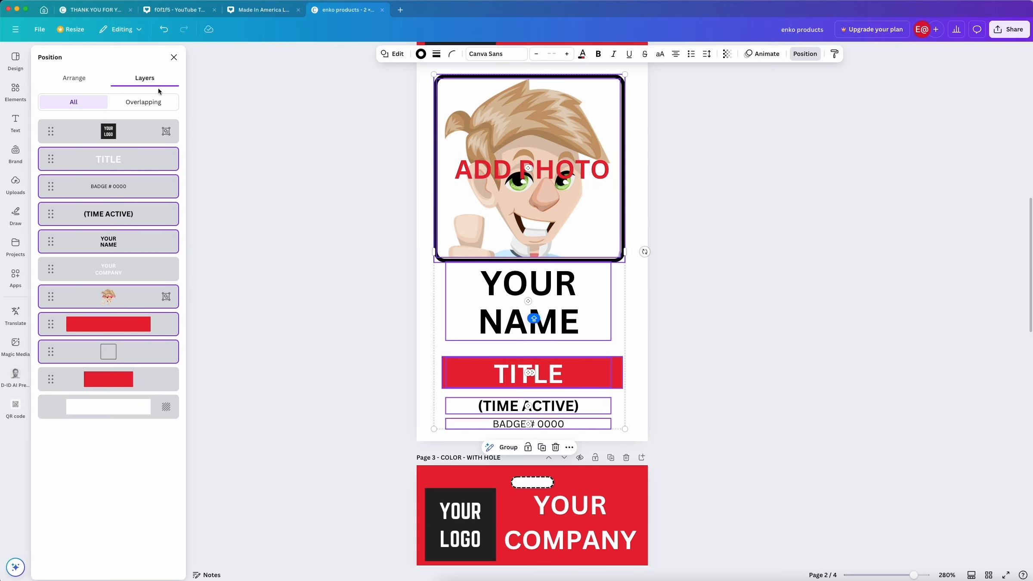
pyautogui.click(287, 219)
pyautogui.scroll(5, 287, 219)
pyautogui.moveTo(311, 208); pyautogui.dragTo(639, 500)
# Step: Lock page 1's logo in place
pyautogui.click(139, 81)
pyautogui.click(74, 78)
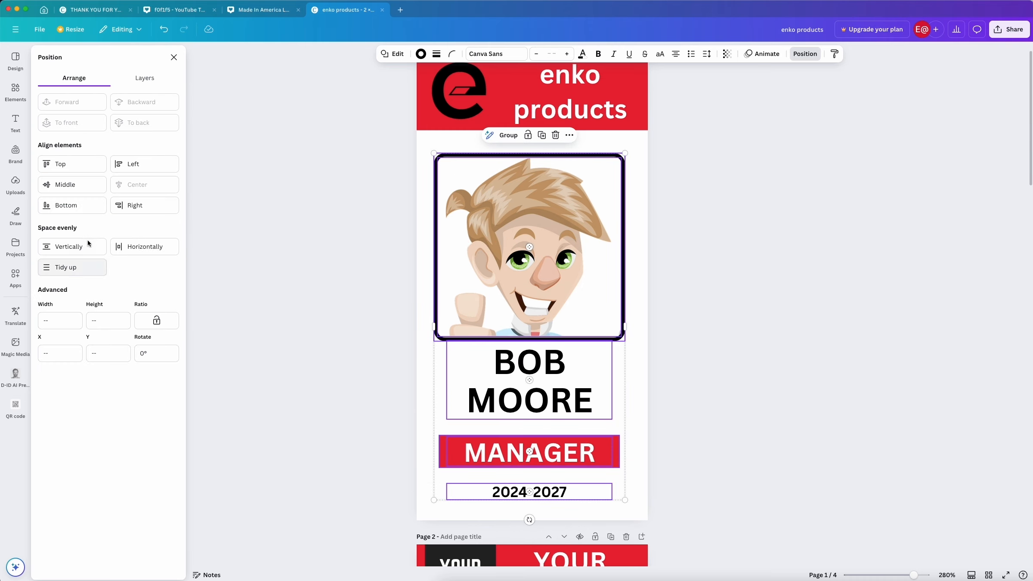
pyautogui.click(255, 185)
pyautogui.click(459, 92)
pyautogui.scroll(1, 459, 112)
pyautogui.click(445, 191)
pyautogui.scroll(-10, 473, 235)
# Step: Select page 2's photo and its four layout layers in the layers list for locking
pyautogui.click(472, 235)
pyautogui.click(690, 54)
pyautogui.click(155, 82)
pyautogui.keyDown('shift'); pyautogui.click(108, 325); pyautogui.keyUp('shift')
pyautogui.keyDown('shift'); pyautogui.click(109, 352); pyautogui.keyUp('shift')
pyautogui.keyDown('shift'); pyautogui.click(118, 378); pyautogui.keyUp('shift')
pyautogui.rightClick(121, 378)
pyautogui.click(157, 515)
# Step: Unlock page 2's photo layer in the layers list
pyautogui.click(257, 271)
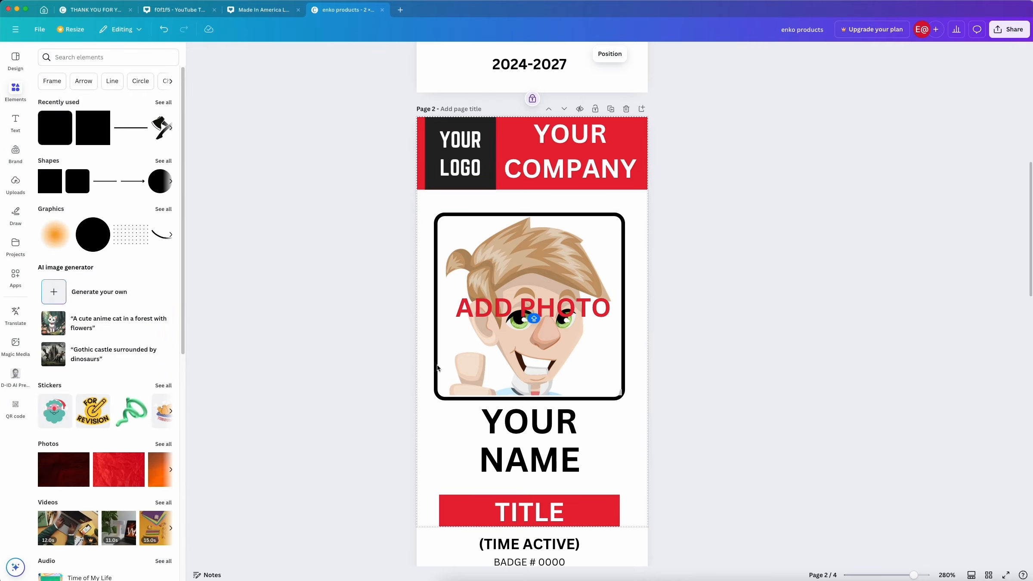
pyautogui.click(543, 168)
pyautogui.click(777, 53)
pyautogui.rightClick(165, 298)
pyautogui.click(198, 389)
# Step: Lock three of page 3's layout layers
pyautogui.scroll(-12, 331, 335)
pyautogui.click(144, 353)
pyautogui.keyDown('shift'); pyautogui.click(146, 381); pyautogui.keyUp('shift')
pyautogui.keyDown('shift'); pyautogui.click(129, 407); pyautogui.keyUp('shift')
pyautogui.rightClick(120, 408)
pyautogui.click(158, 544)
# Step: Unlock page 4's hole-punch slot layer
pyautogui.scroll(-10, 337, 381)
pyautogui.scroll(-2, 337, 380)
pyautogui.click(129, 352)
pyautogui.keyDown('shift'); pyautogui.click(129, 379); pyautogui.keyUp('shift')
pyautogui.keyDown('shift'); pyautogui.click(129, 406); pyautogui.keyUp('shift')
pyautogui.click(292, 301)
pyautogui.click(487, 464)
pyautogui.click(610, 54)
pyautogui.click(139, 238)
pyautogui.click(539, 110)
# Step: Move page 4's slot beneath the photo layer and lock it with the three rectangle layers
pyautogui.moveTo(49, 242); pyautogui.dragTo(52, 332)
pyautogui.keyDown('shift'); pyautogui.click(125, 352); pyautogui.keyUp('shift')
pyautogui.keyDown('shift'); pyautogui.click(125, 379); pyautogui.keyUp('shift')
pyautogui.keyDown('shift'); pyautogui.click(127, 404); pyautogui.keyUp('shift')
pyautogui.rightClick(158, 325)
pyautogui.click(206, 540)
pyautogui.click(293, 286)
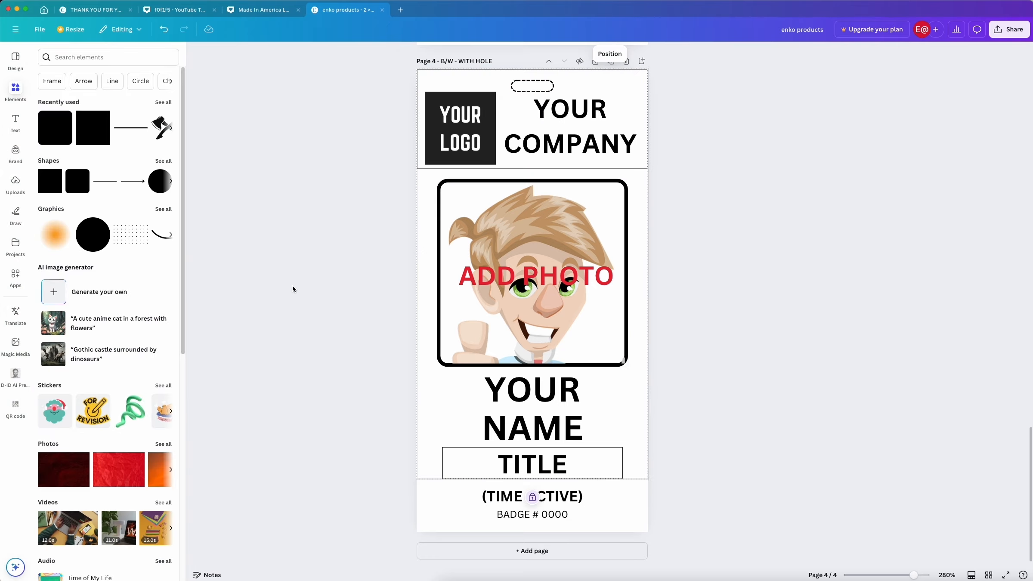
pyautogui.click(545, 266)
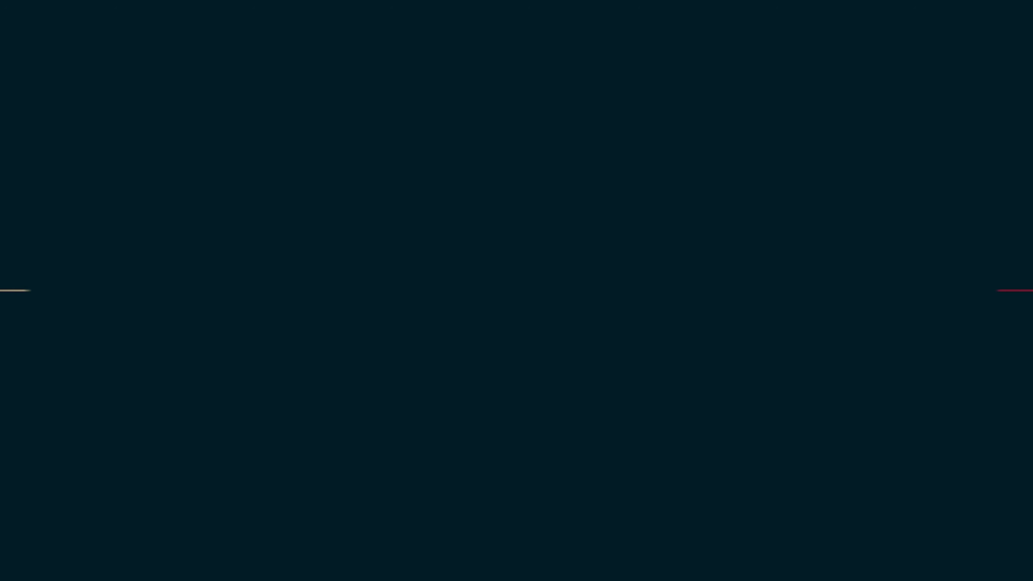